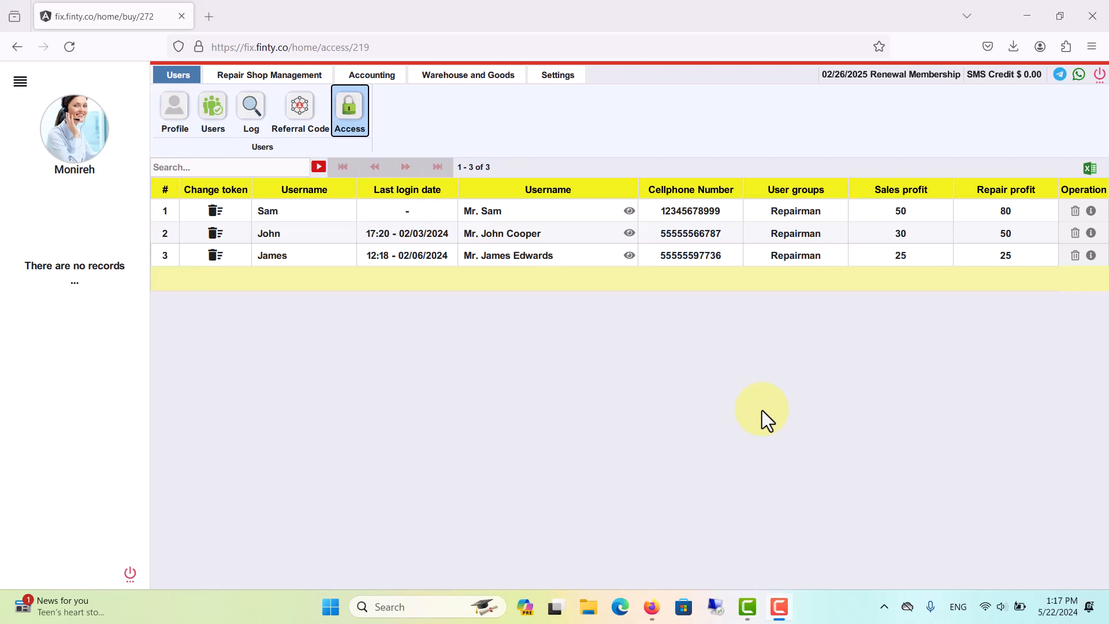
Open the Users list and preview the user groups offered in the New user form without adding anyone.
{"action": "left_click", "coordinate": [230, 118]}
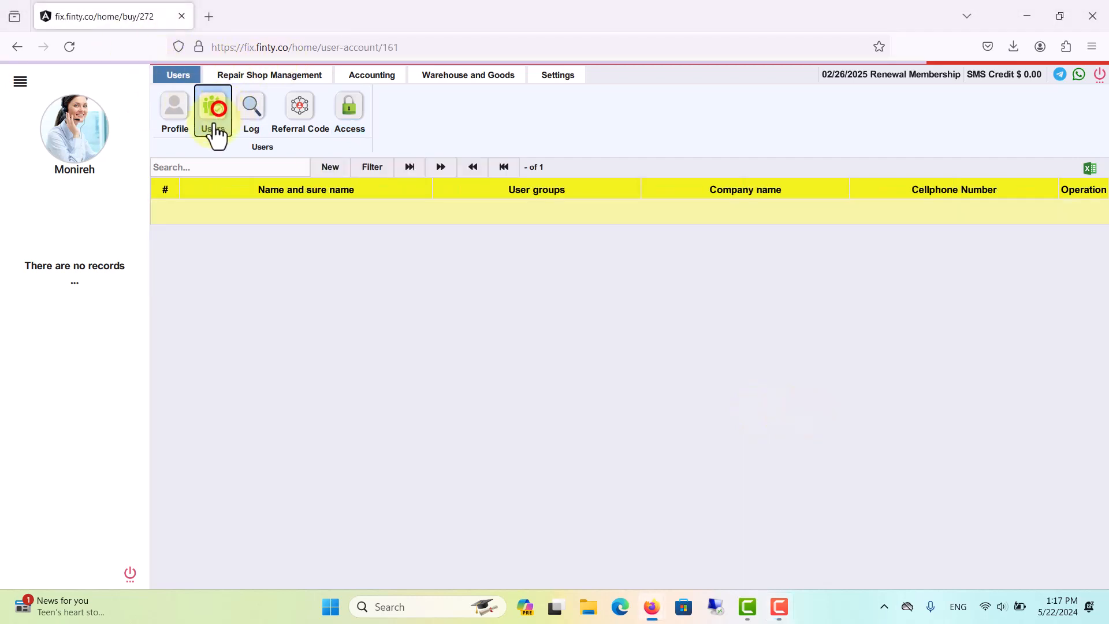
{"action": "left_click", "coordinate": [355, 169]}
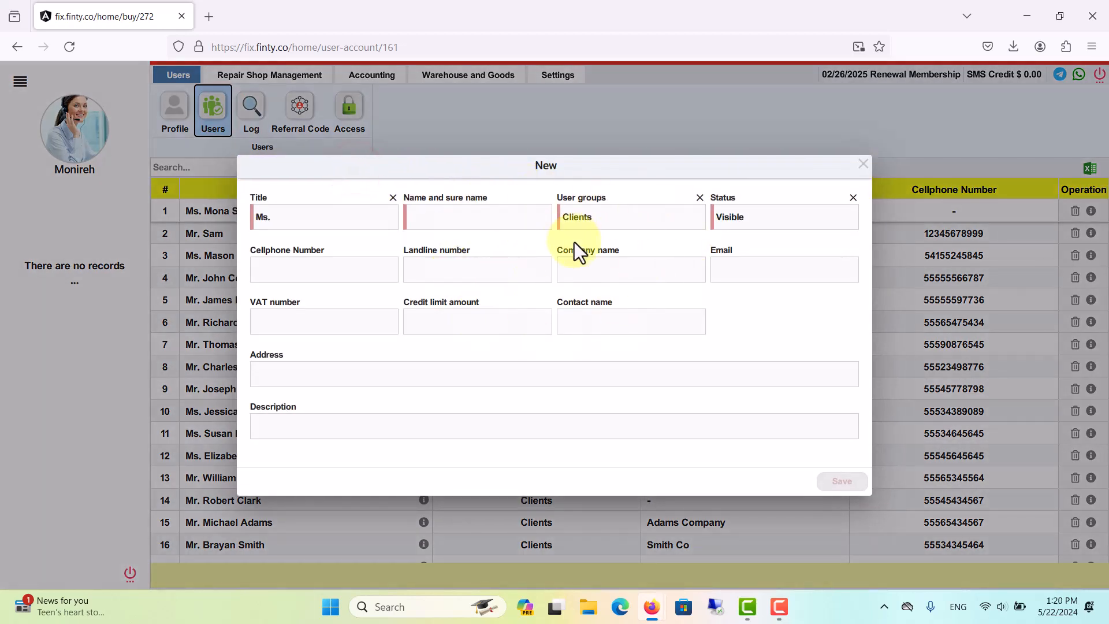
{"action": "left_click", "coordinate": [619, 219]}
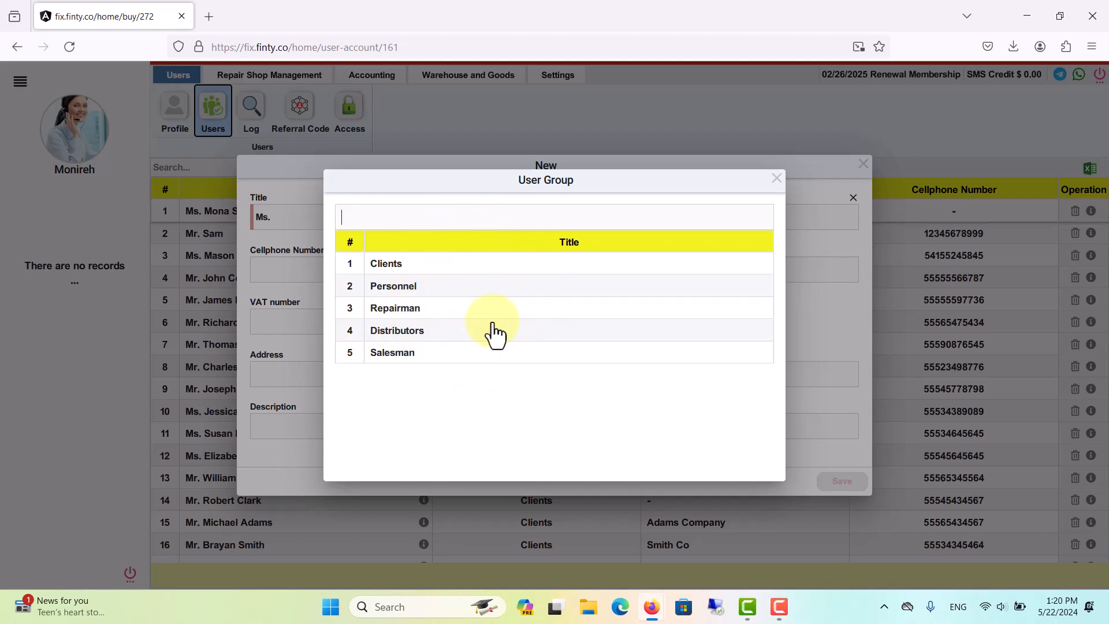
{"action": "left_click", "coordinate": [777, 176]}
{"action": "left_click", "coordinate": [863, 166]}
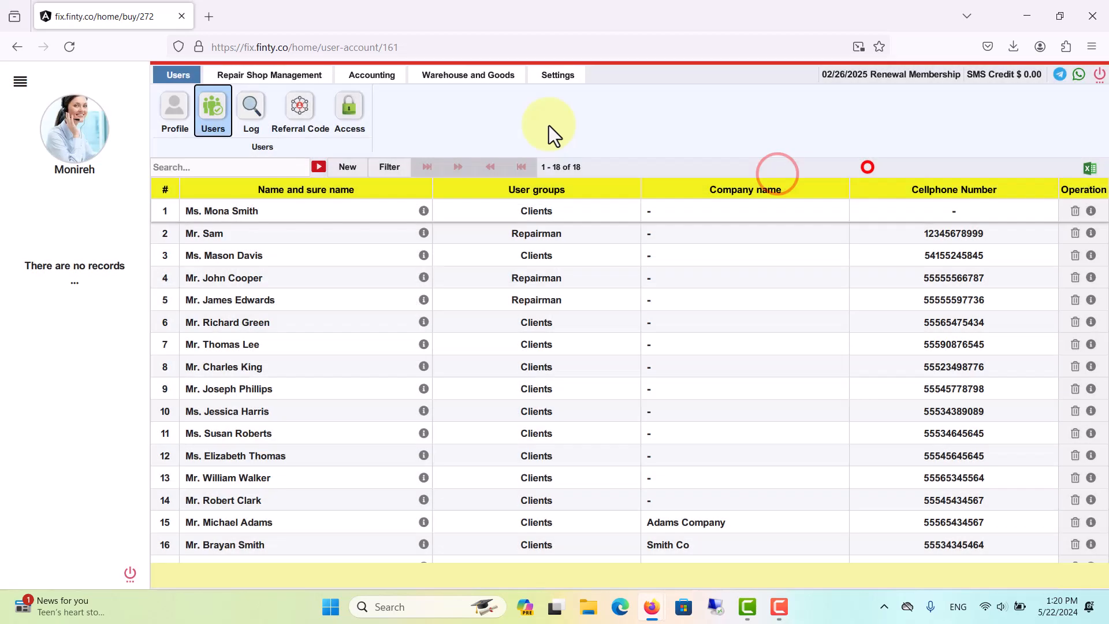
View the User Group settings (Salesman, Distributors, Repairman, Personnel, Clients), cancel a new group, then return to Users.
{"action": "left_click", "coordinate": [557, 75]}
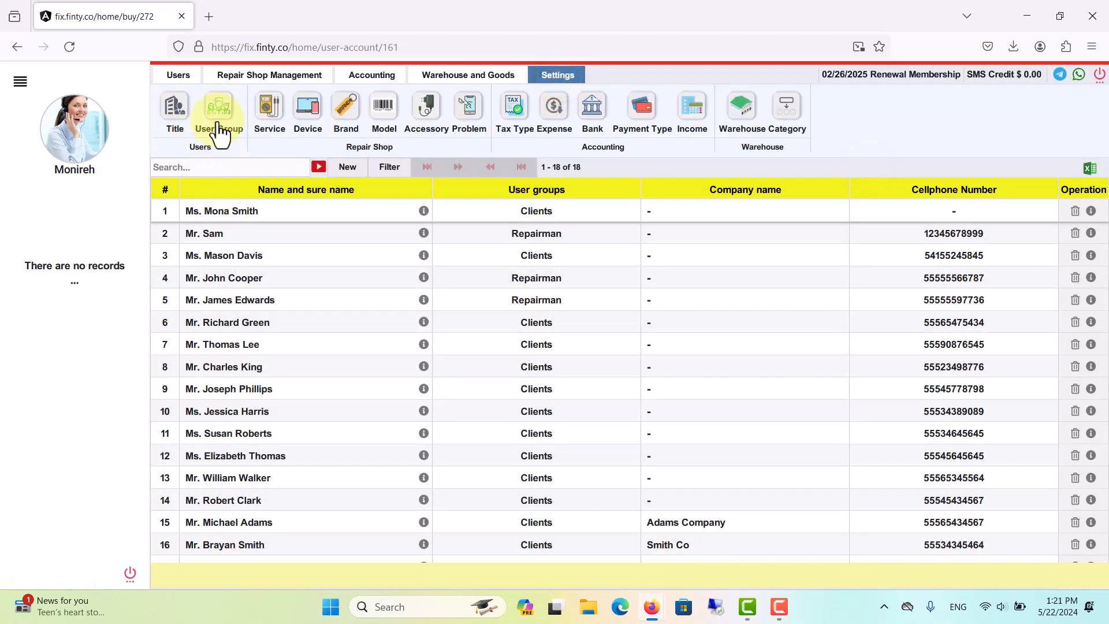
{"action": "left_click", "coordinate": [224, 119]}
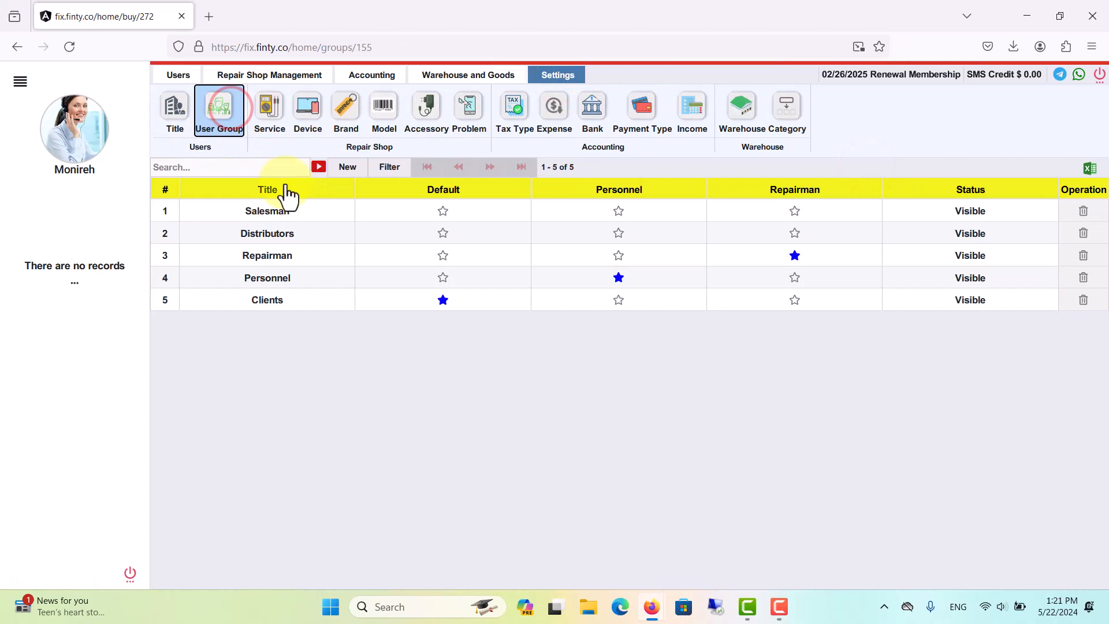
{"action": "left_click", "coordinate": [347, 167]}
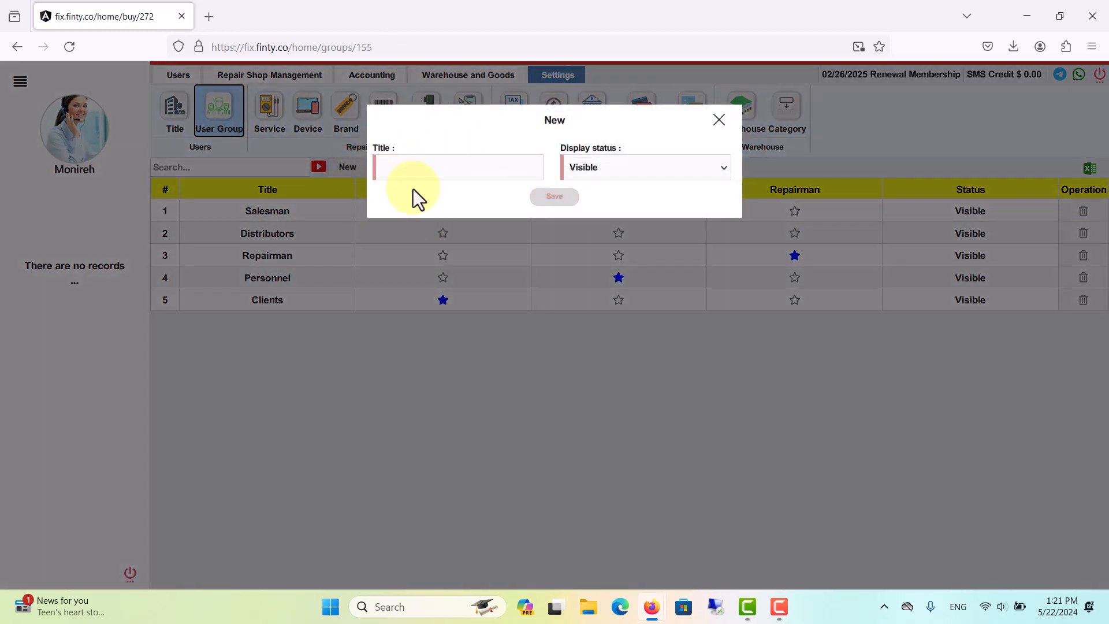
{"action": "left_click", "coordinate": [718, 120]}
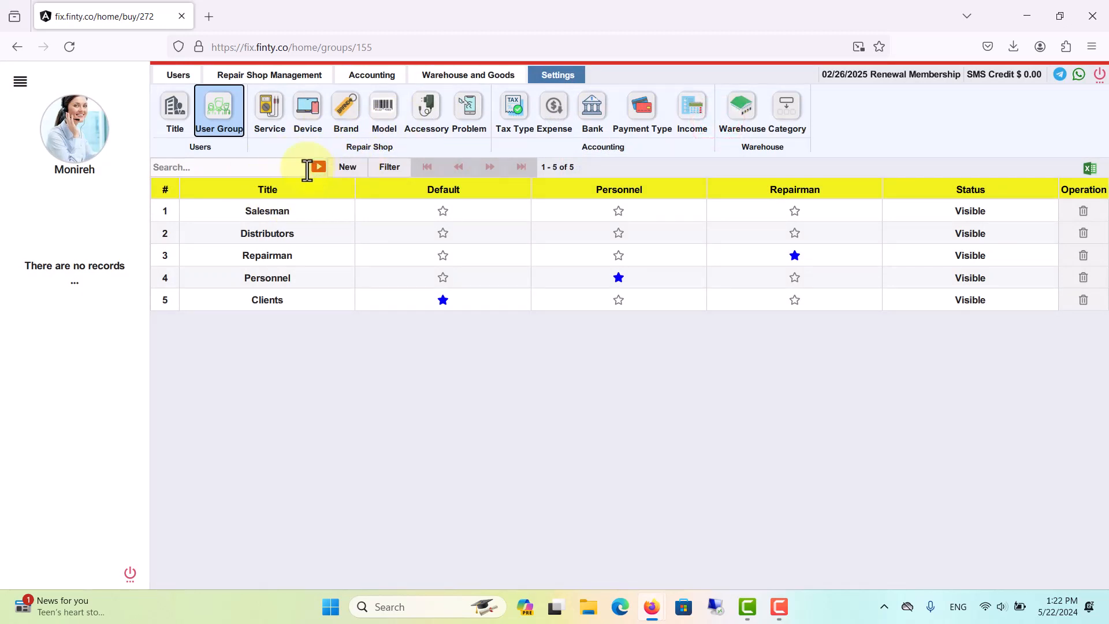
{"action": "left_click", "coordinate": [178, 76]}
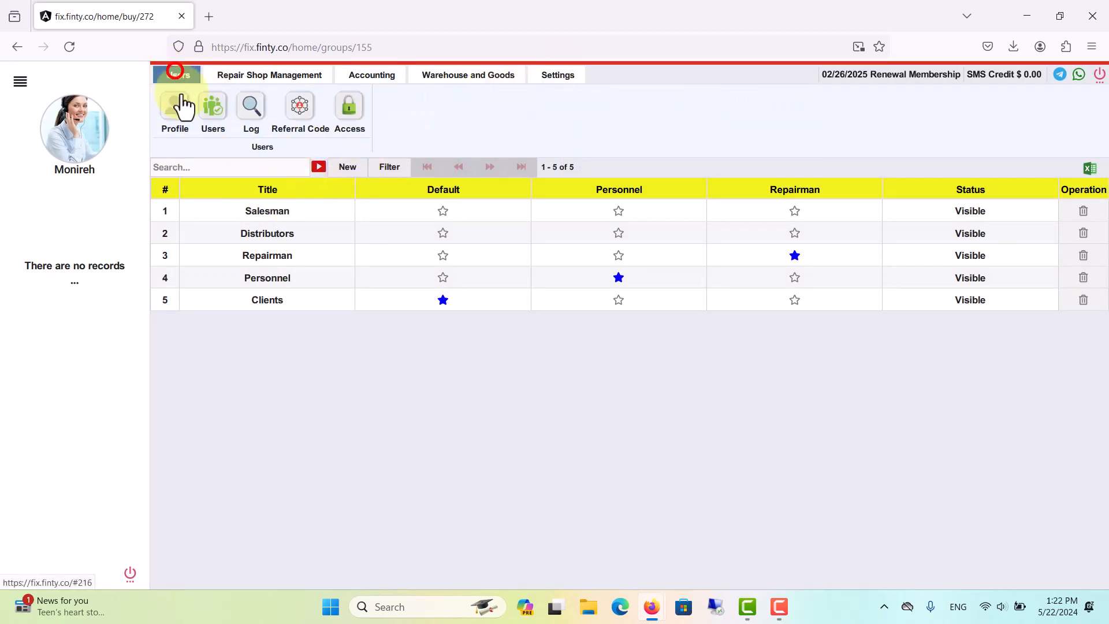
Create a user titled Mr. with his full name in the Repairman group and save.
{"action": "left_click", "coordinate": [220, 118]}
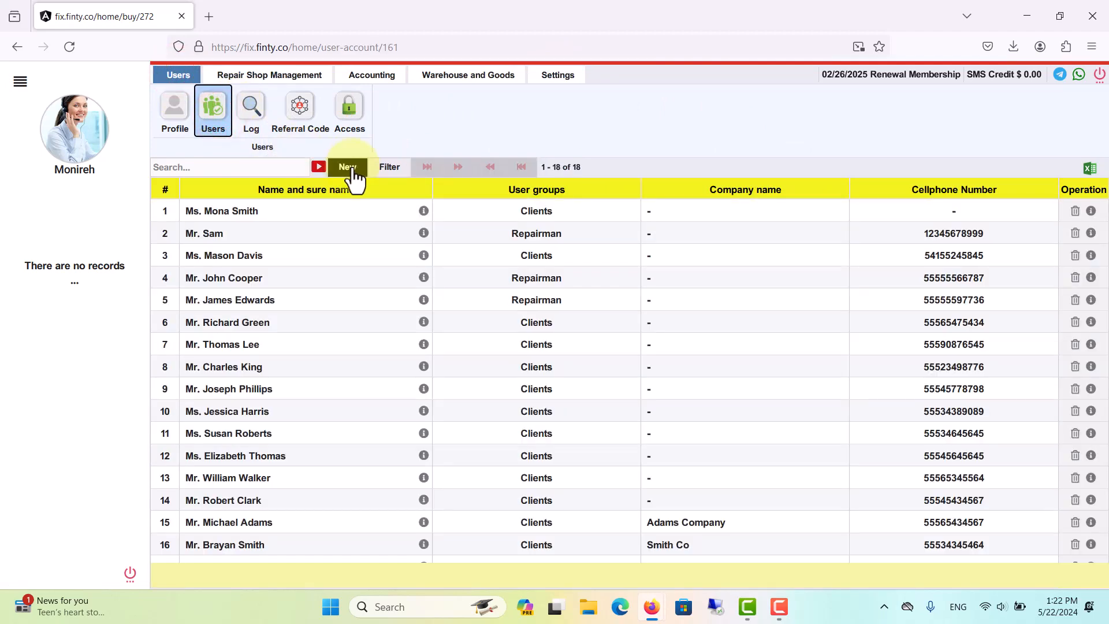
{"action": "left_click", "coordinate": [351, 168]}
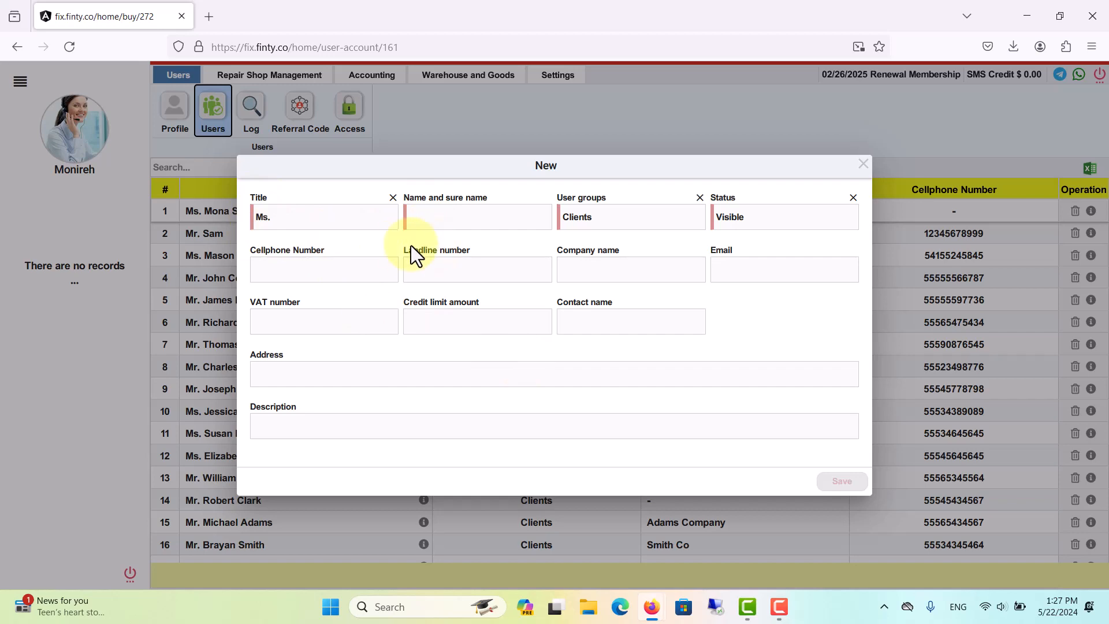
{"action": "left_click", "coordinate": [322, 218]}
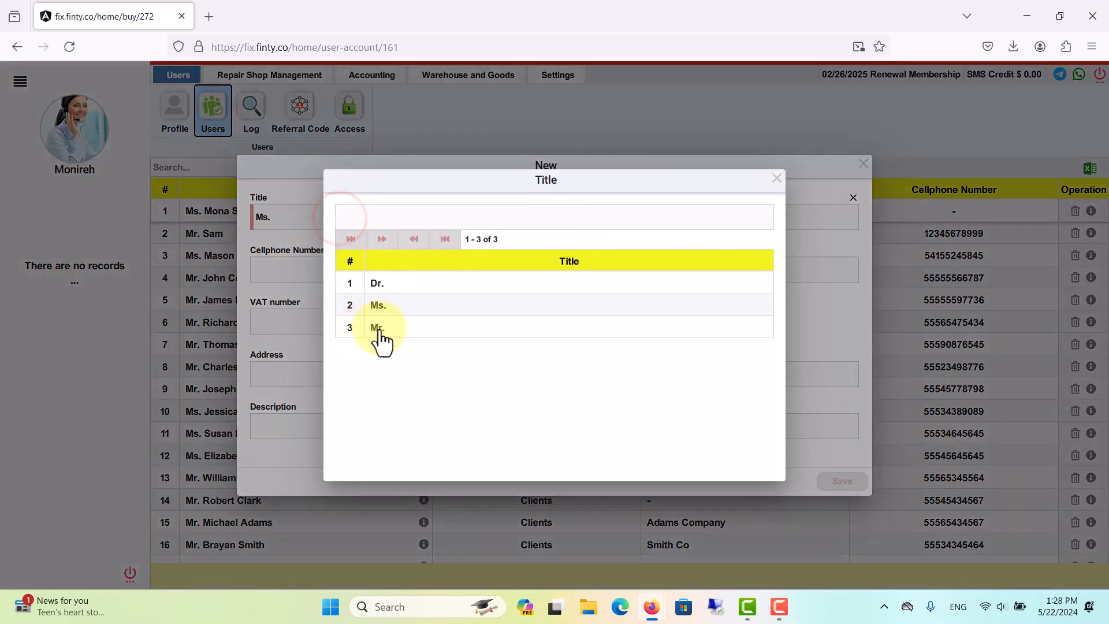
{"action": "left_click", "coordinate": [379, 328]}
{"action": "left_click", "coordinate": [426, 224]}
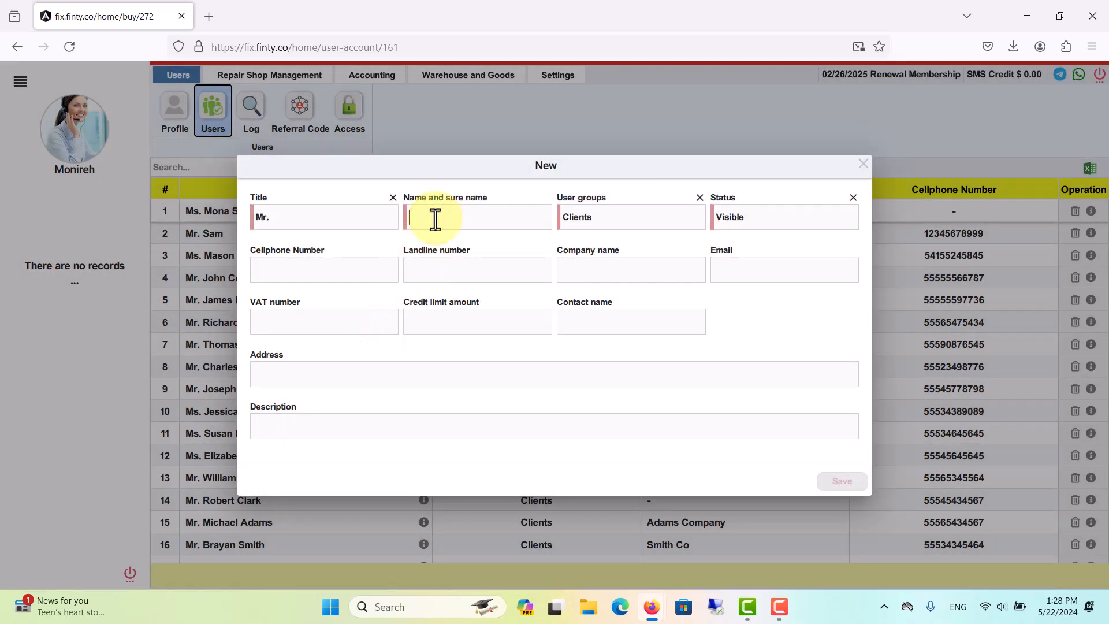
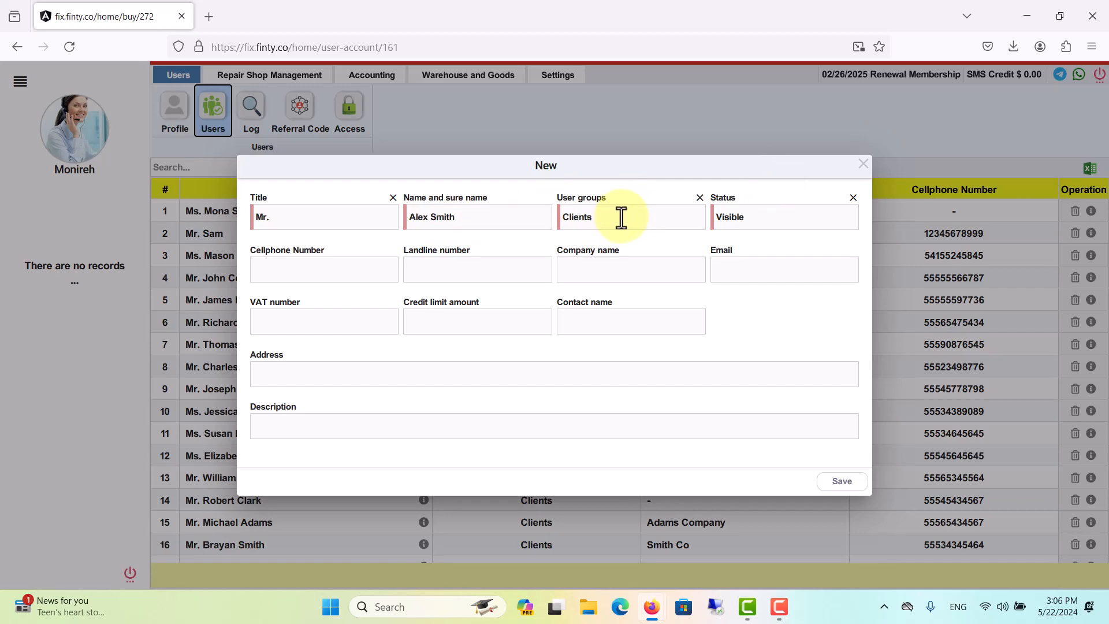
{"action": "left_click", "coordinate": [625, 218]}
{"action": "left_click", "coordinate": [390, 308]}
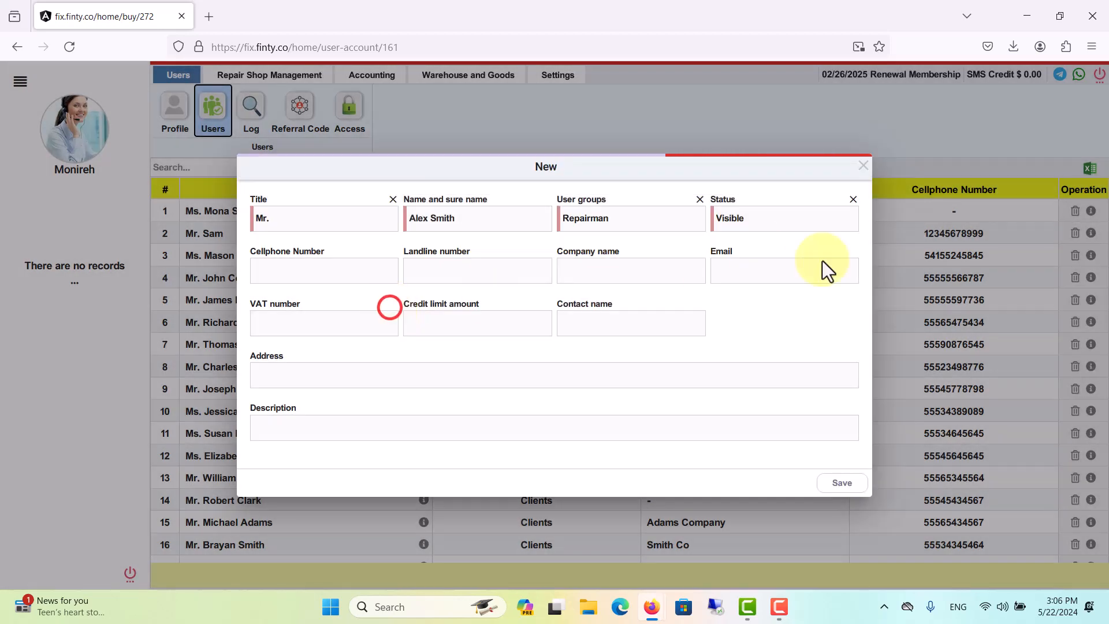
{"action": "left_click", "coordinate": [842, 482]}
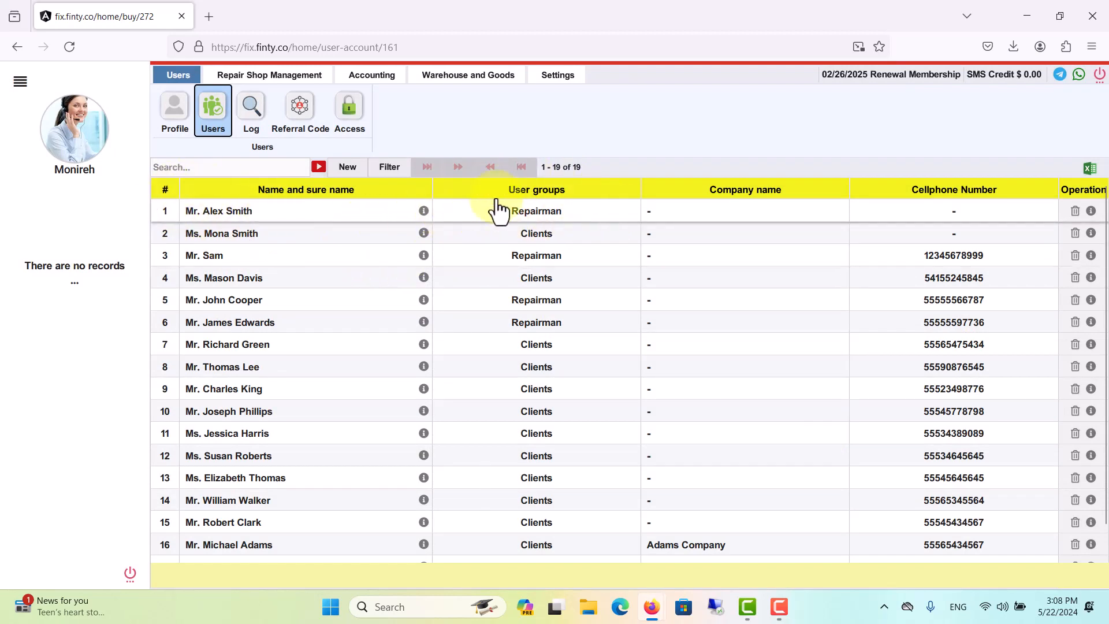
Open the repairman's Access entry and browse the home-page services list without changing it.
{"action": "left_click", "coordinate": [345, 116]}
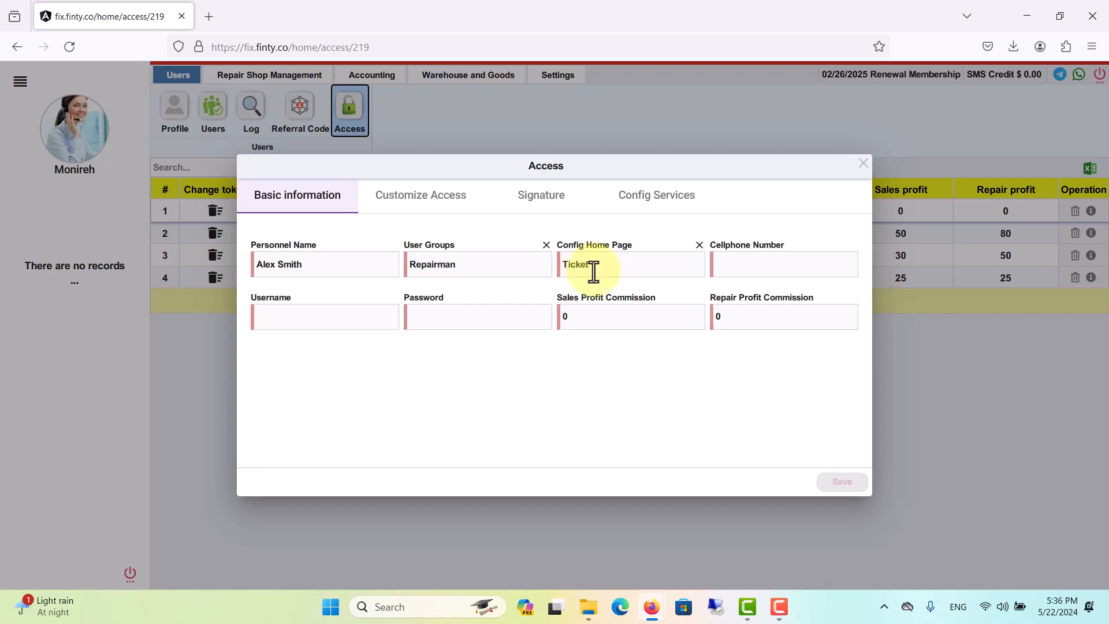
{"action": "left_click", "coordinate": [611, 263]}
{"action": "left_click", "coordinate": [612, 264]}
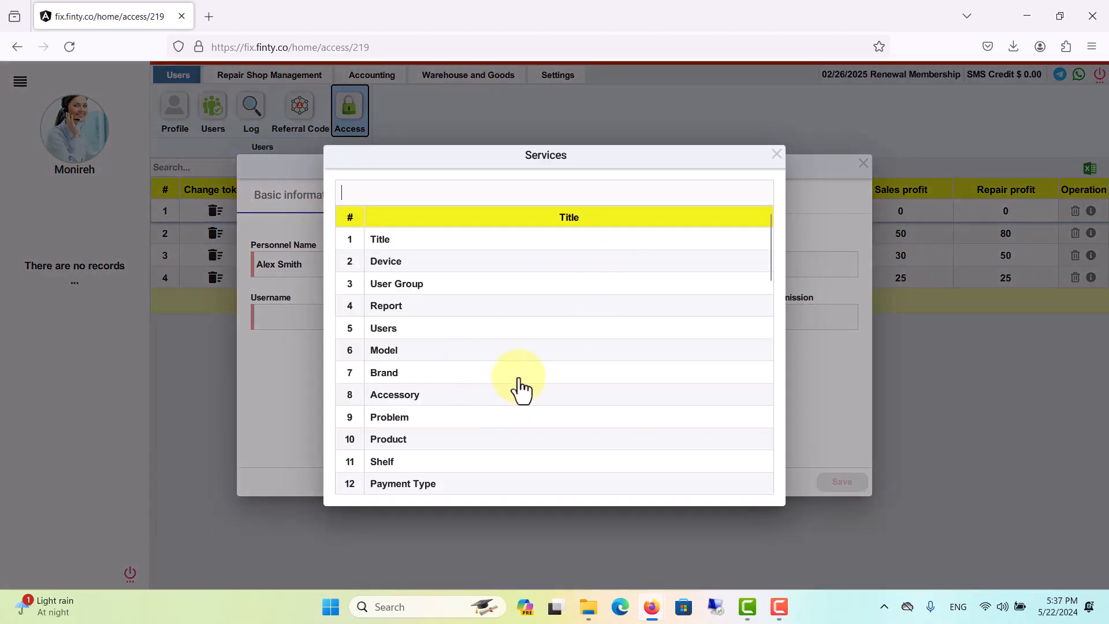
{"action": "scroll", "coordinate": [521, 391], "scroll_direction": "down", "scroll_amount": 3}
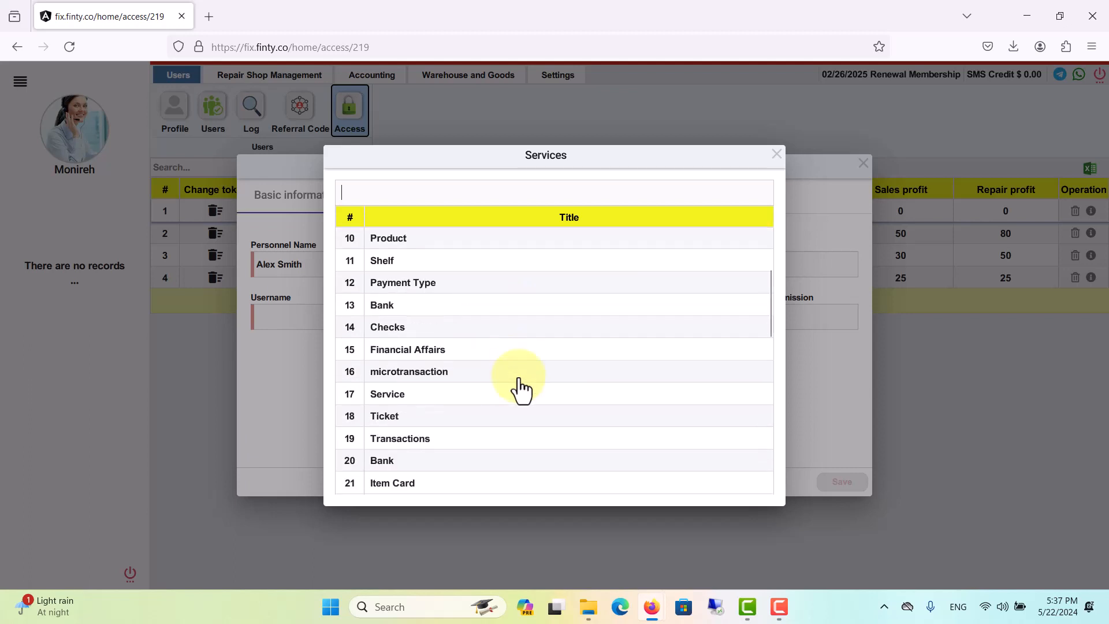
{"action": "scroll", "coordinate": [520, 391], "scroll_direction": "up", "scroll_amount": 3}
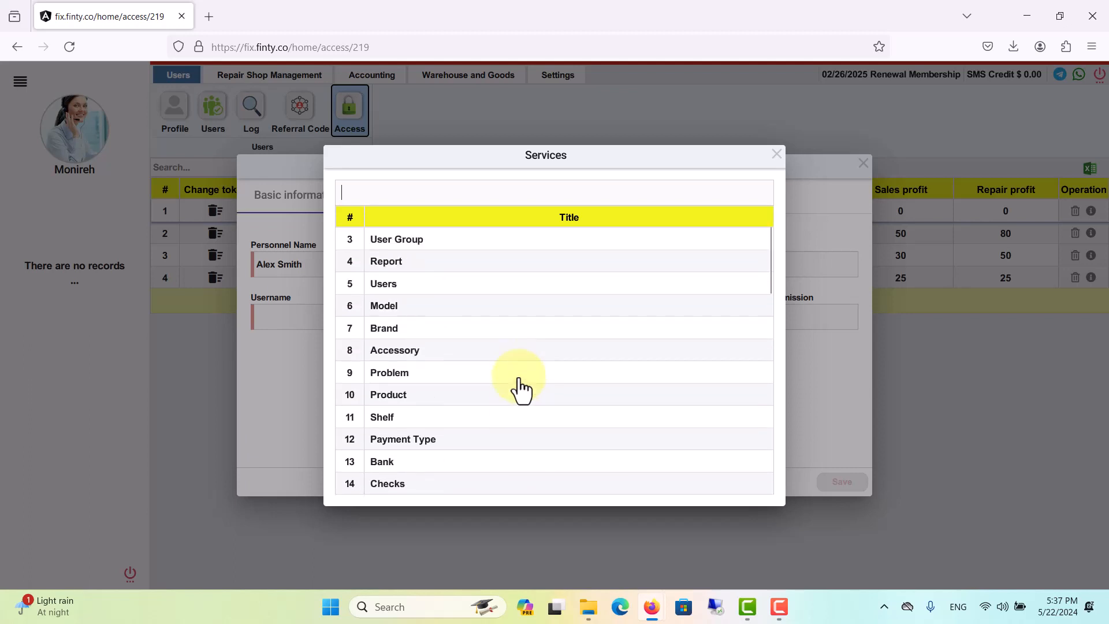
{"action": "left_click", "coordinate": [778, 154]}
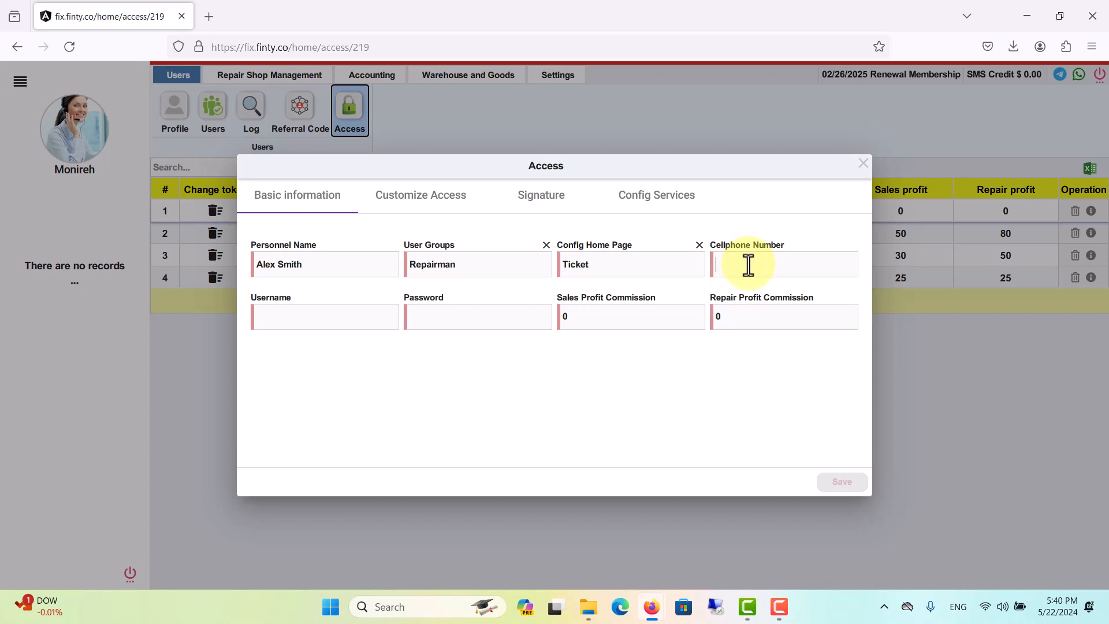
{"action": "type", "text": "12345678998"}
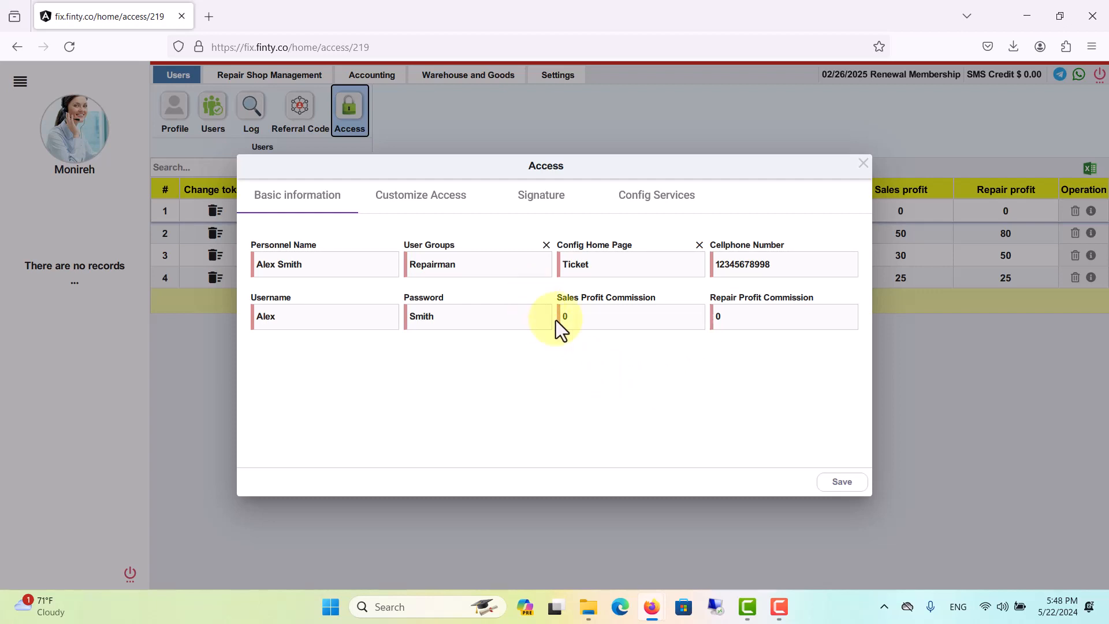
{"action": "left_click", "coordinate": [735, 321]}
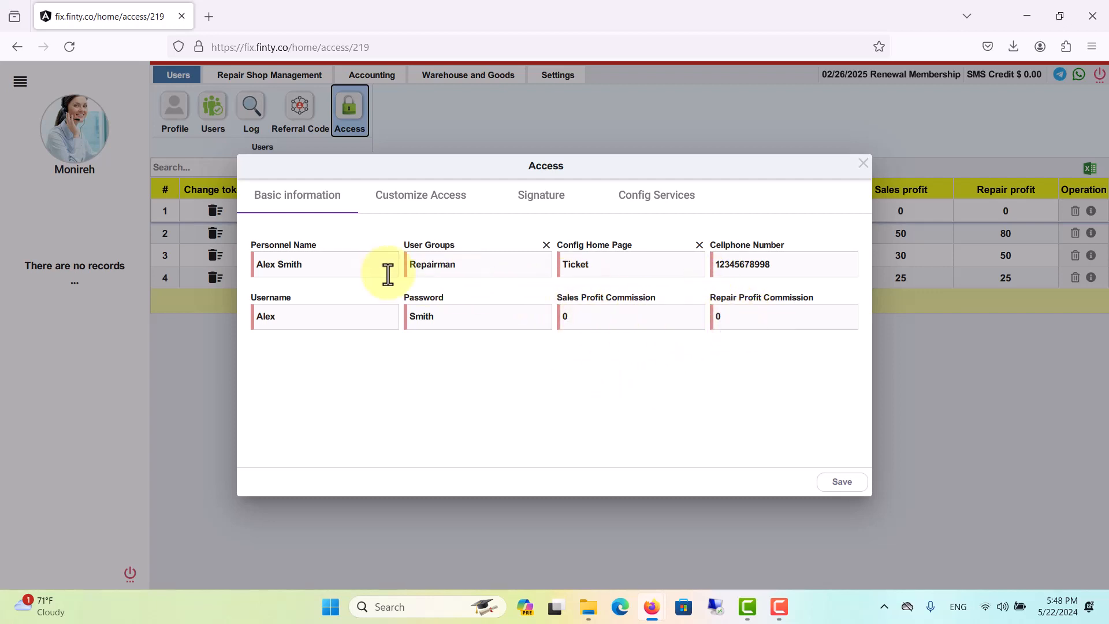
{"action": "double_click", "coordinate": [759, 318]}
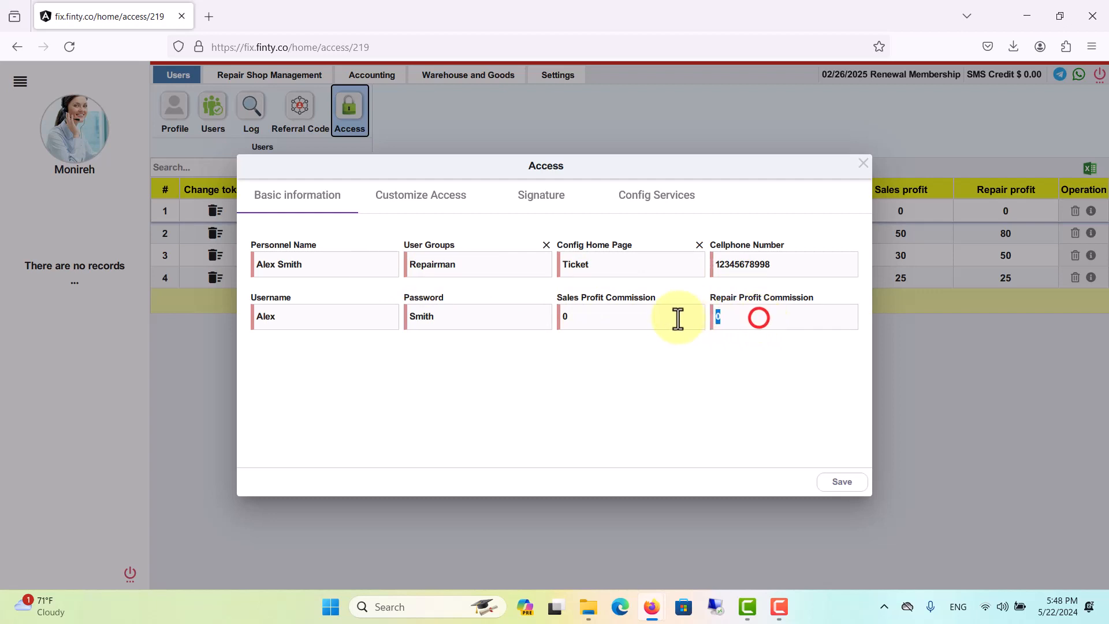
{"action": "type", "text": "50"}
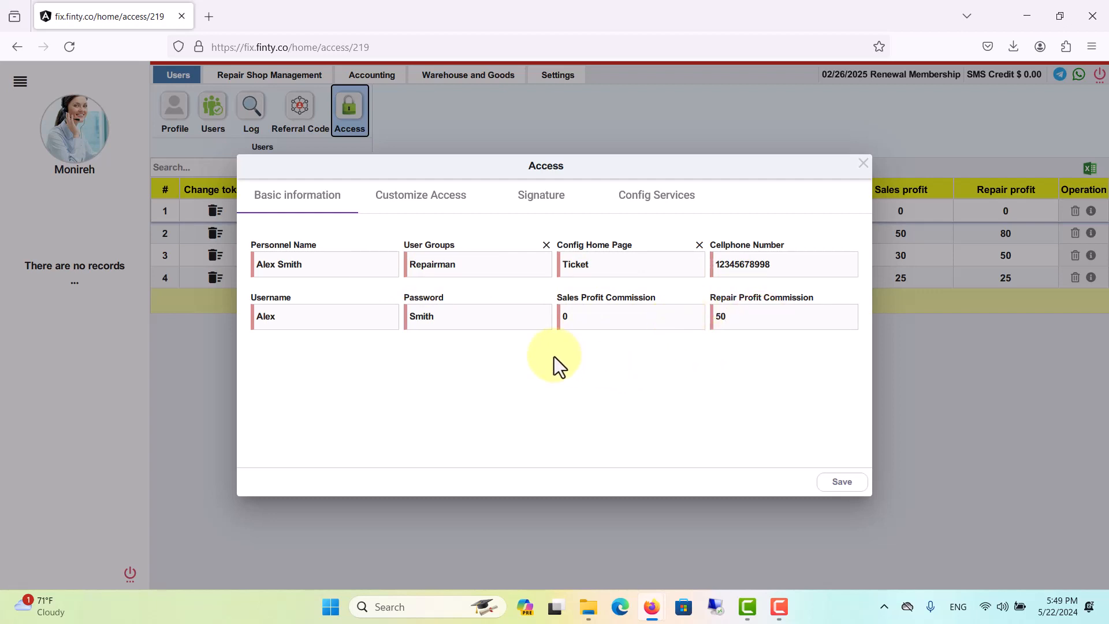
{"action": "double_click", "coordinate": [754, 318]}
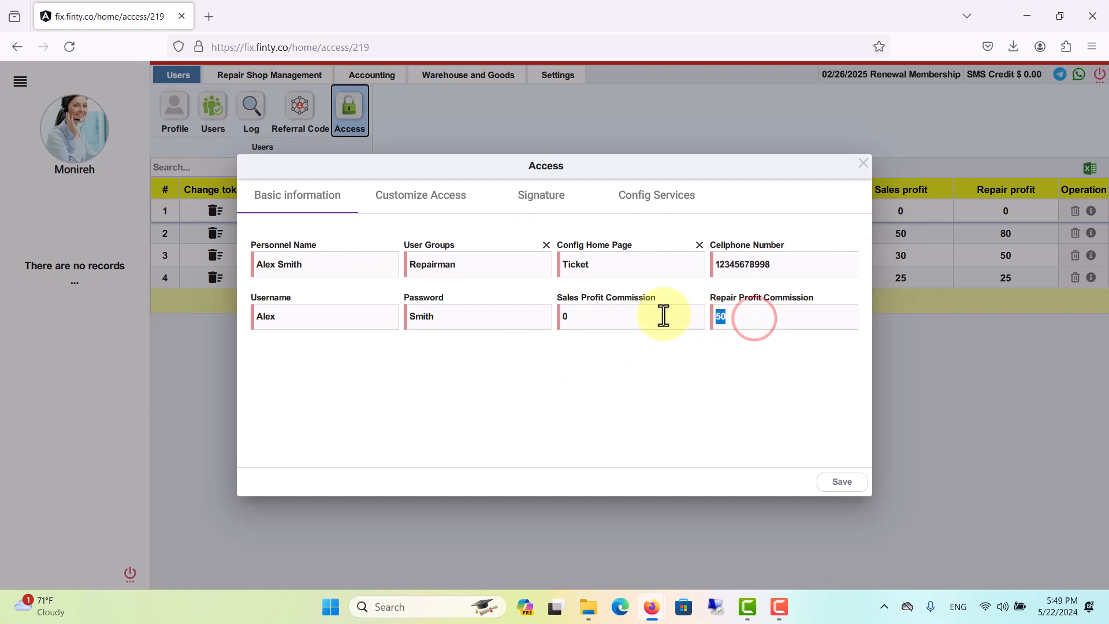
{"action": "key", "text": "BackSpace"}
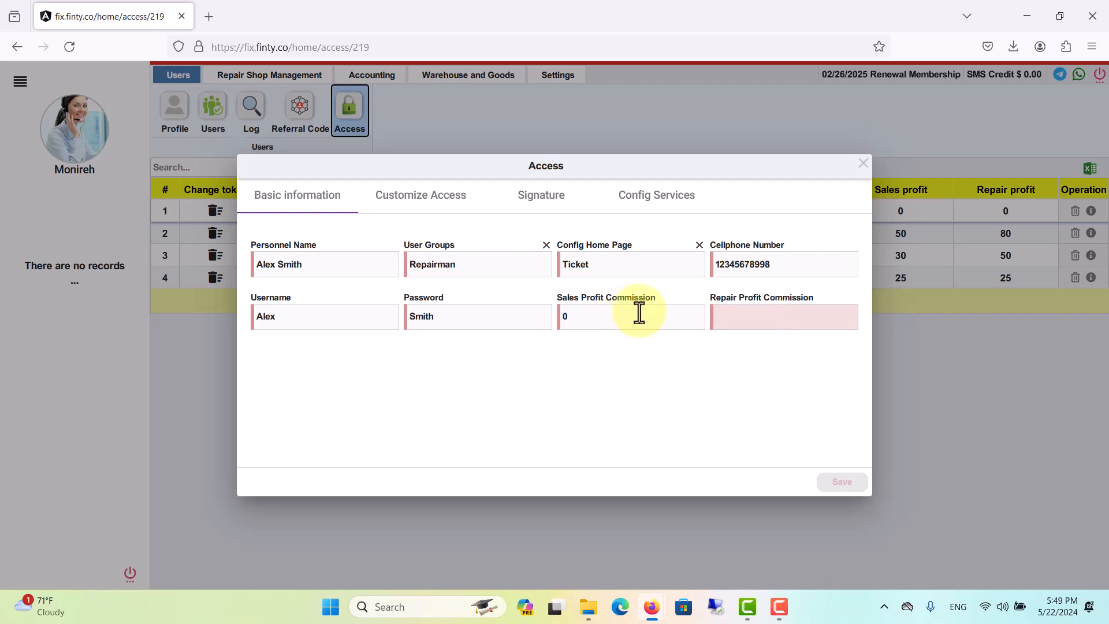
{"action": "type", "text": "0"}
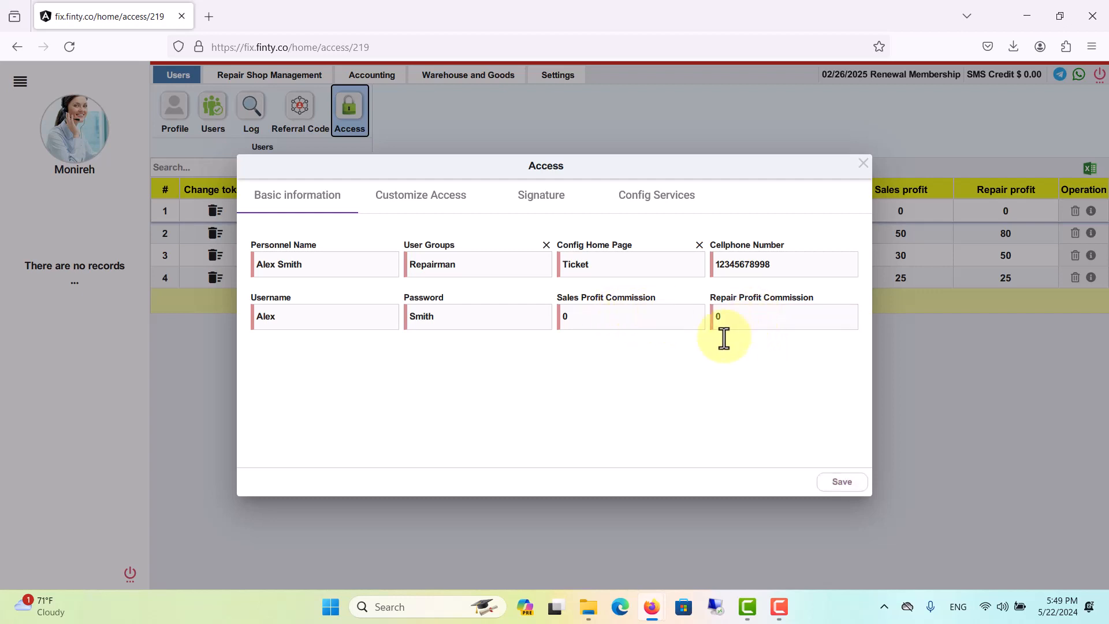
Enable 'User can change items of invoices', save the access, and log in as the first repairman.
{"action": "left_click", "coordinate": [409, 202]}
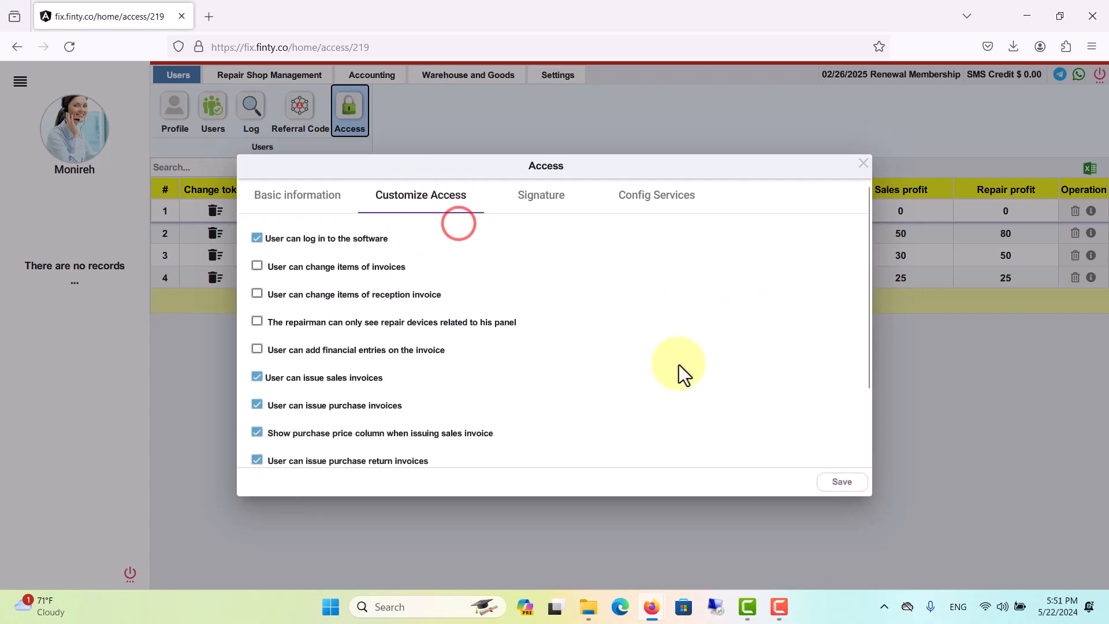
{"action": "scroll", "coordinate": [651, 289], "scroll_direction": "down", "scroll_amount": 3}
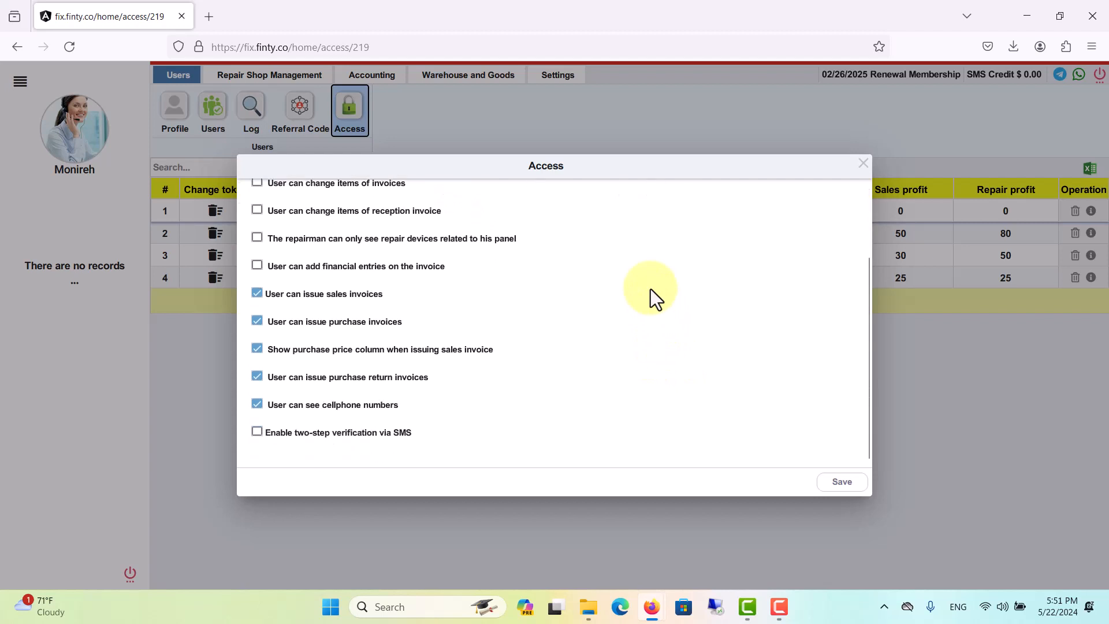
{"action": "scroll", "coordinate": [650, 288], "scroll_direction": "up", "scroll_amount": 3}
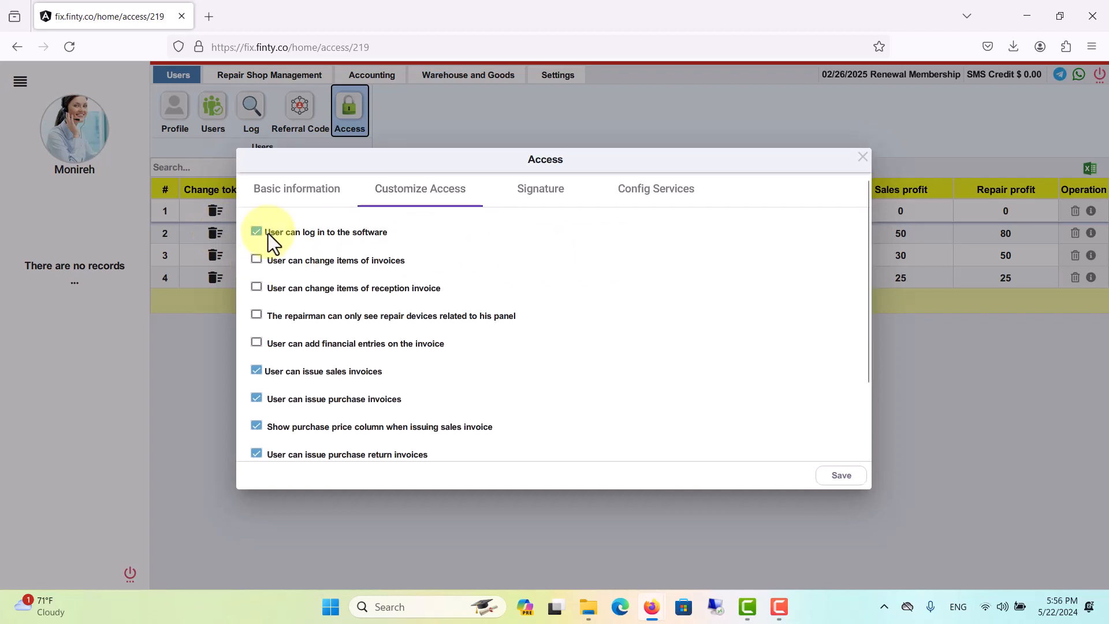
{"action": "left_click_drag", "start_coordinate": [399, 156], "coordinate": [446, 268]}
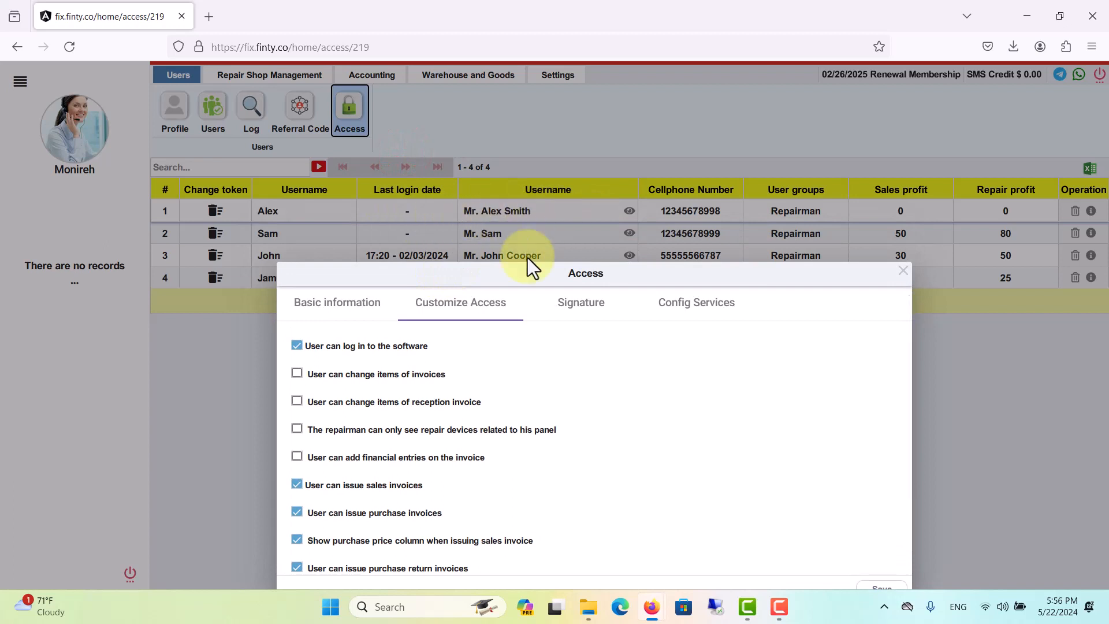
{"action": "left_click_drag", "start_coordinate": [522, 264], "coordinate": [477, 141]}
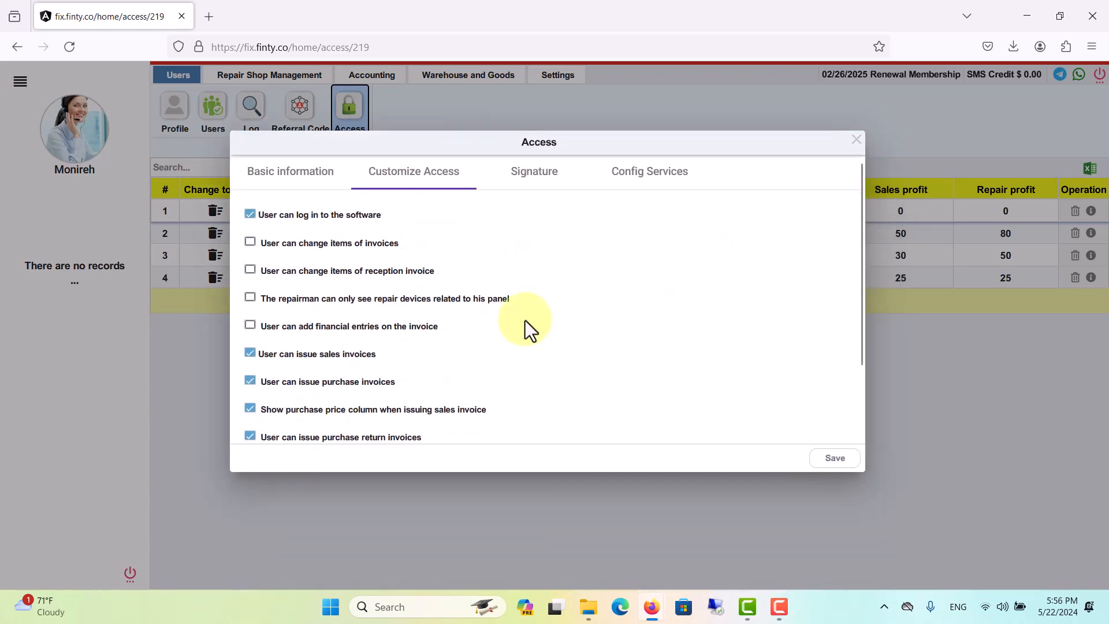
{"action": "left_click", "coordinate": [248, 240]}
{"action": "left_click", "coordinate": [842, 458]}
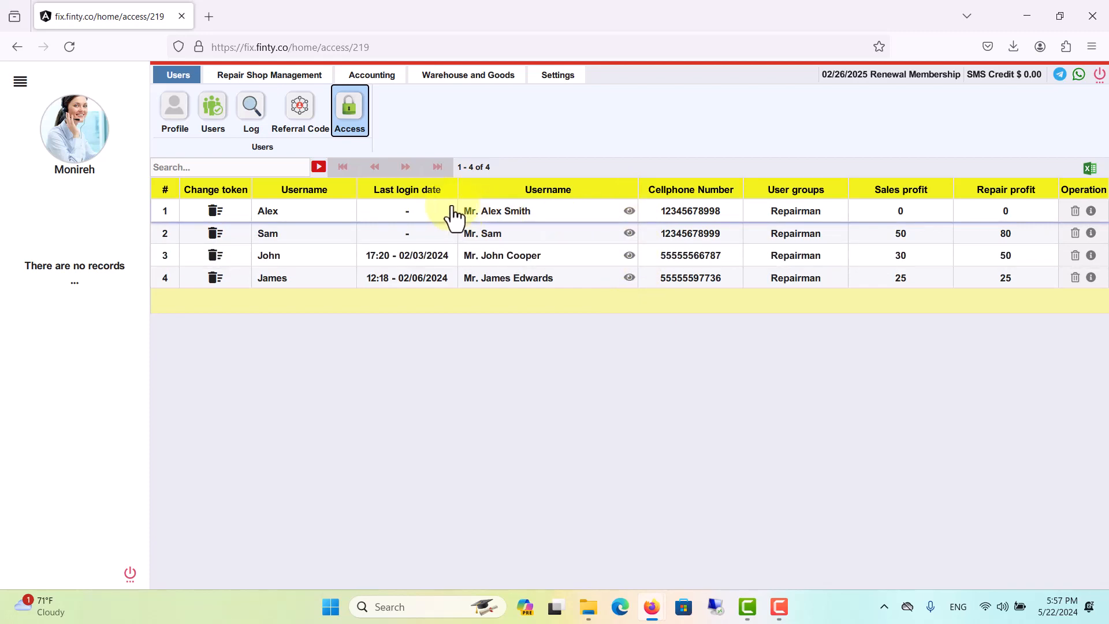
{"action": "left_click", "coordinate": [629, 211]}
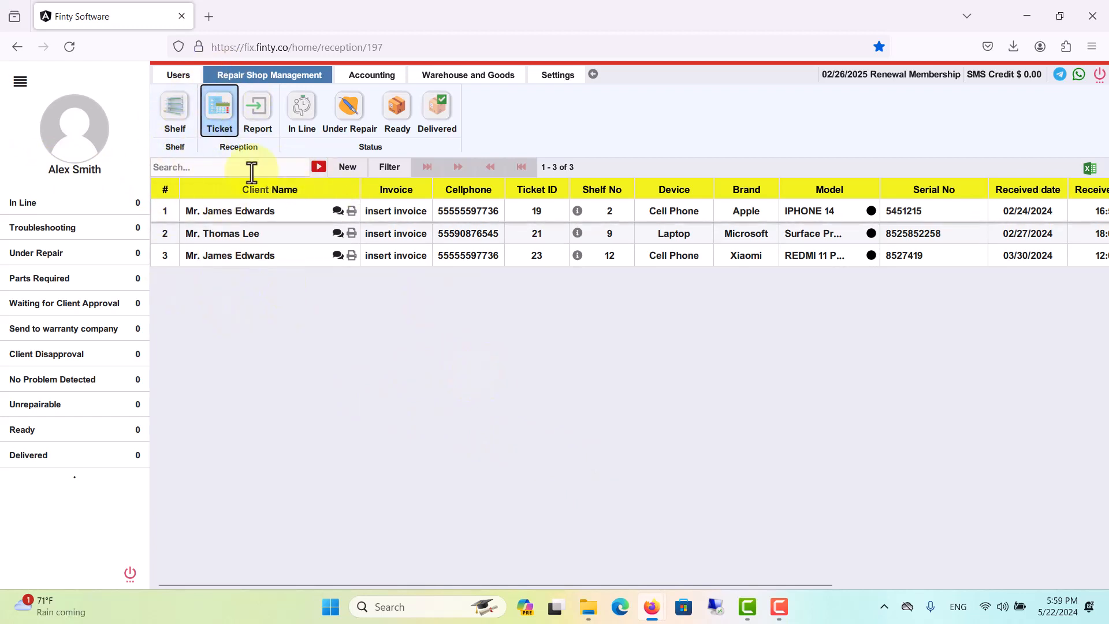
Add the MI 5 and A52 phones to the iPhone 14 ticket's repair bill, totalling 900.00.
{"action": "left_click", "coordinate": [409, 214]}
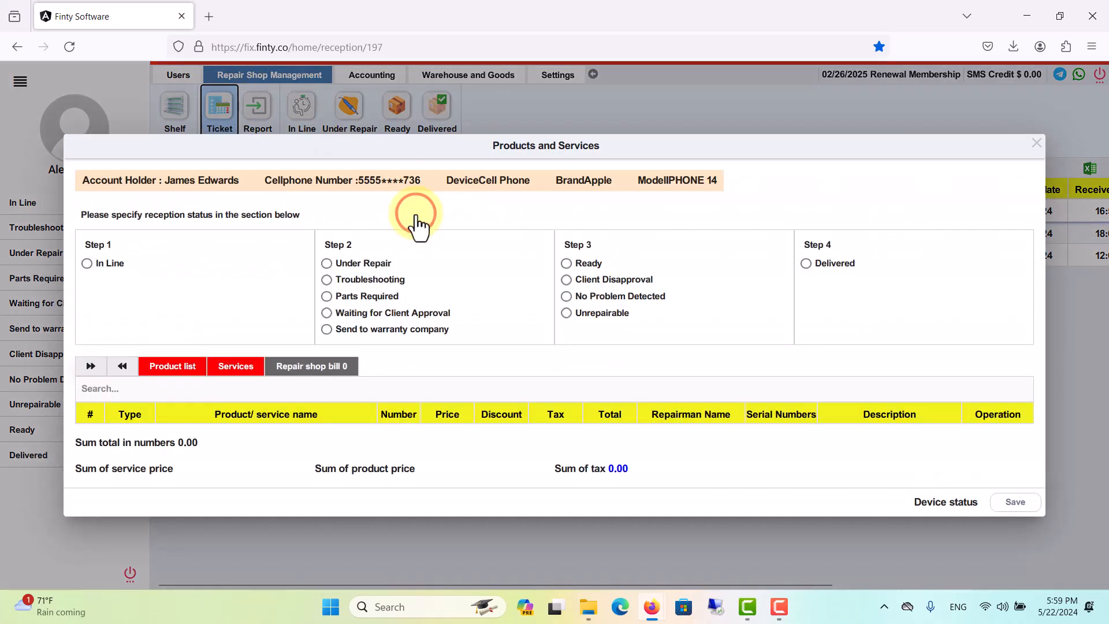
{"action": "left_click", "coordinate": [168, 366]}
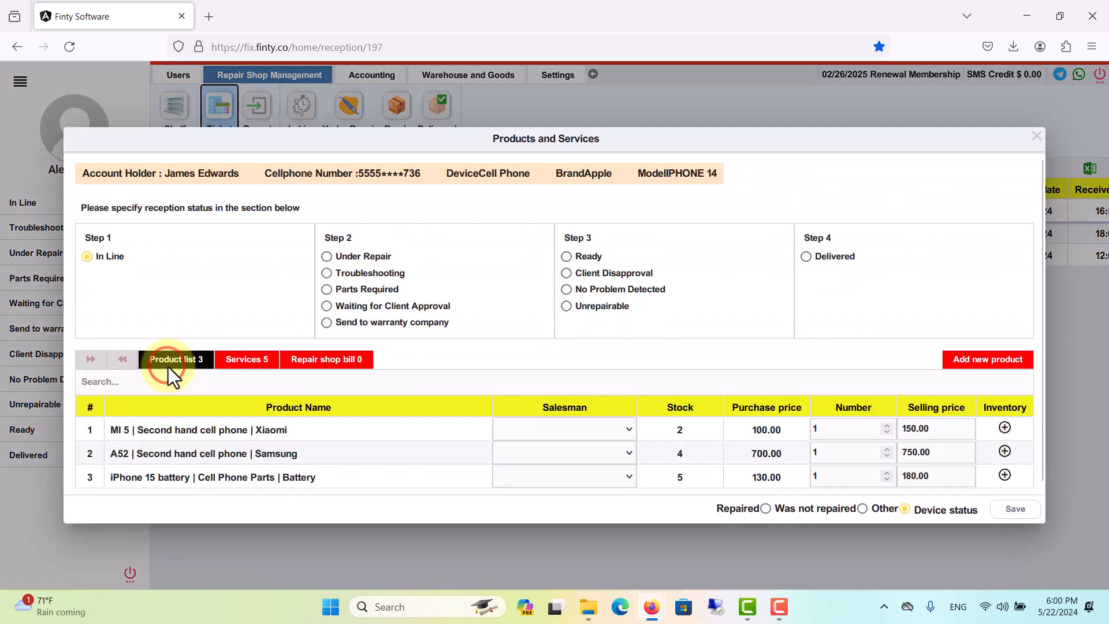
{"action": "left_click", "coordinate": [1004, 428]}
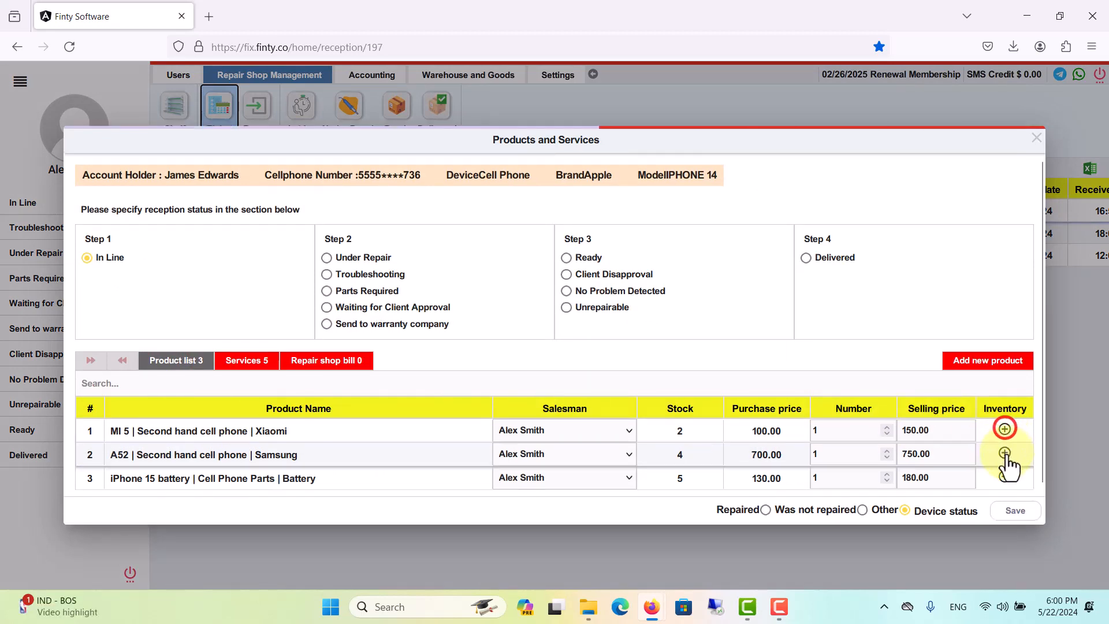
{"action": "left_click", "coordinate": [1005, 453]}
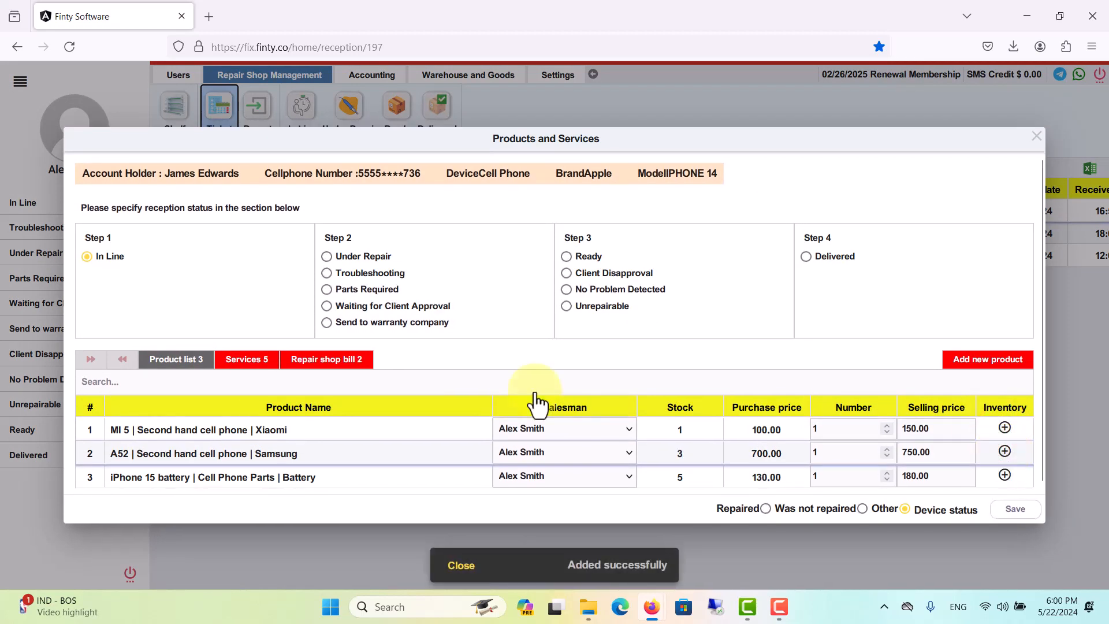
{"action": "left_click", "coordinate": [326, 359]}
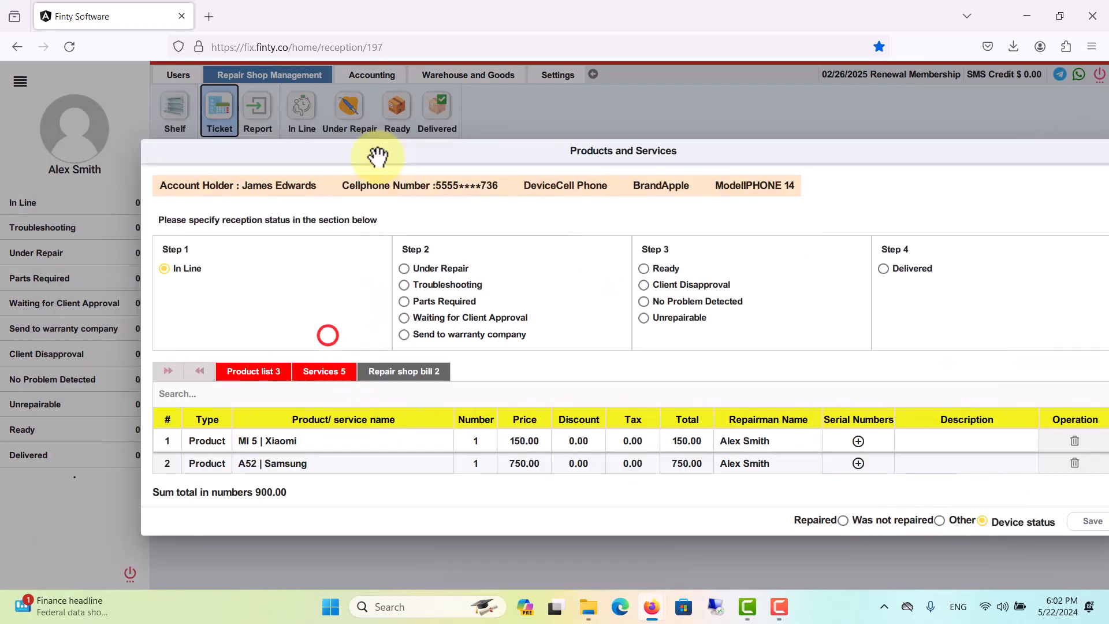
{"action": "left_click_drag", "start_coordinate": [378, 157], "coordinate": [413, 162]}
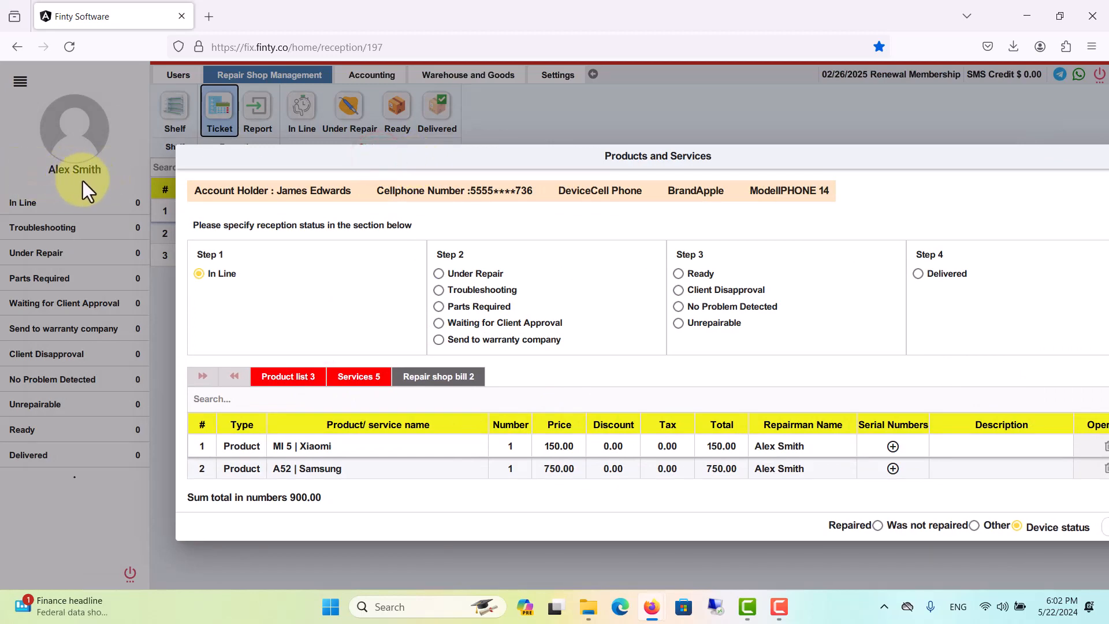
{"action": "left_click_drag", "start_coordinate": [404, 156], "coordinate": [315, 143]}
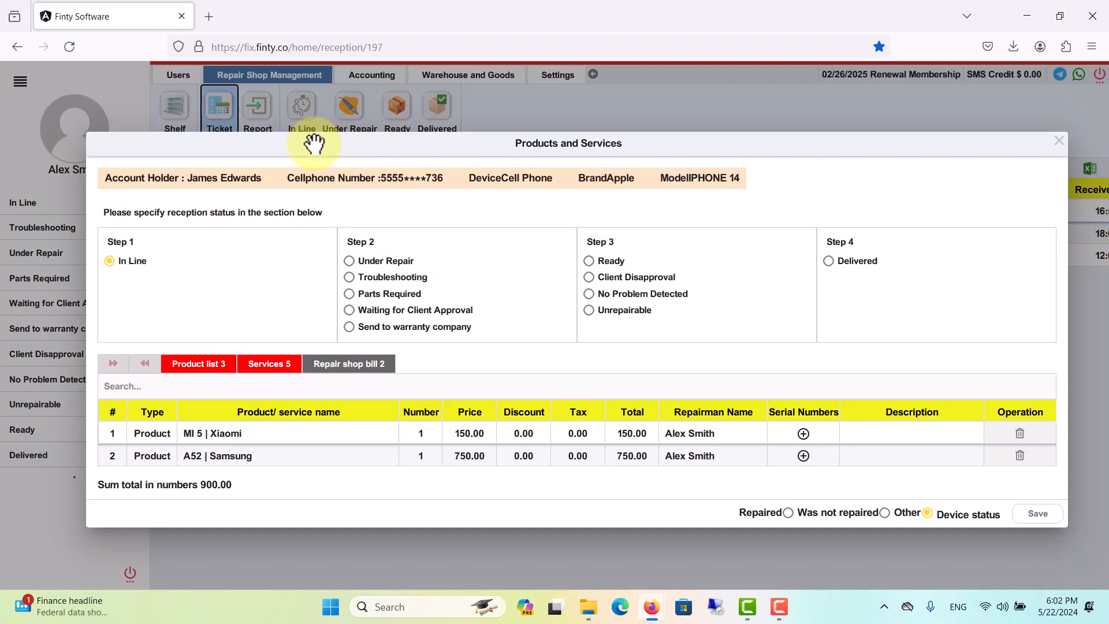
{"action": "left_click", "coordinate": [1058, 141]}
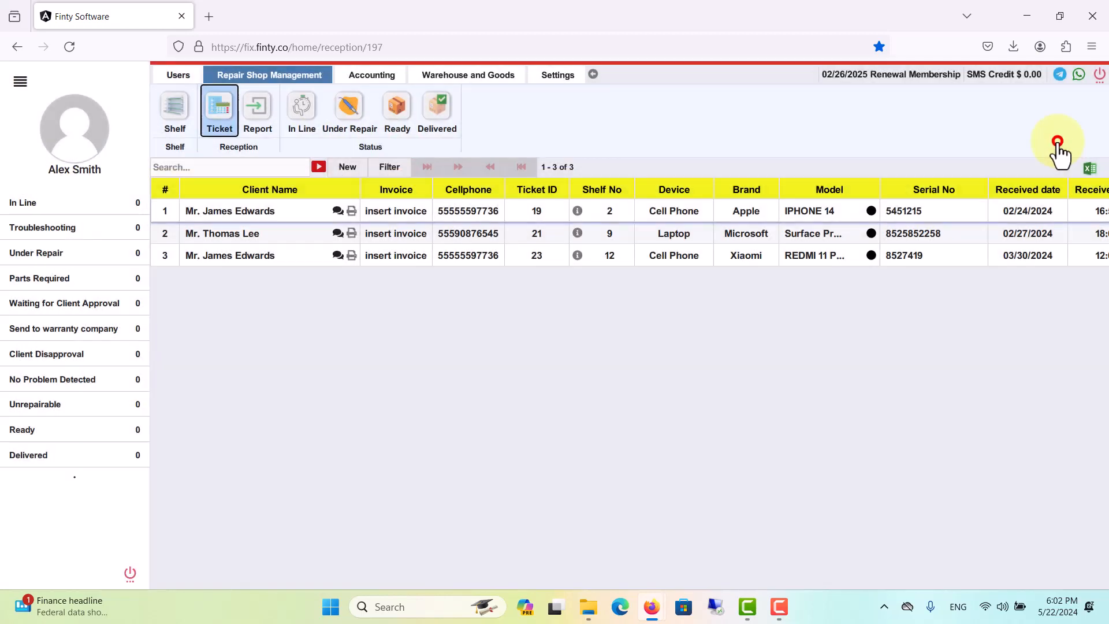
Untick 'User can see cellphone numbers' in the first repairman's Customize Access and save.
{"action": "left_click", "coordinate": [593, 75]}
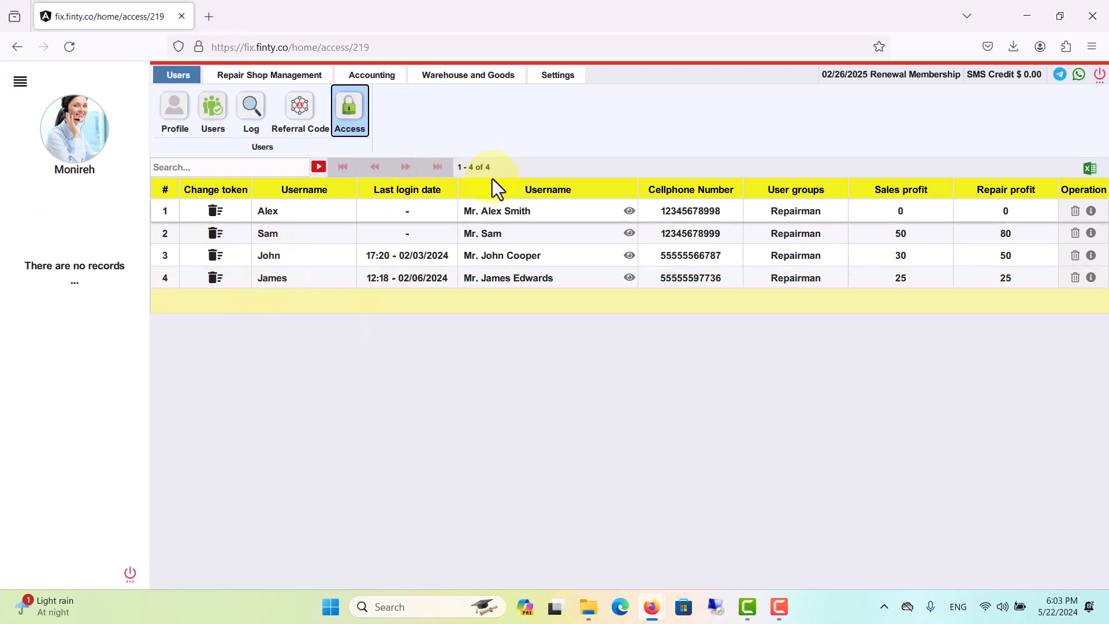
{"action": "left_click", "coordinate": [504, 215]}
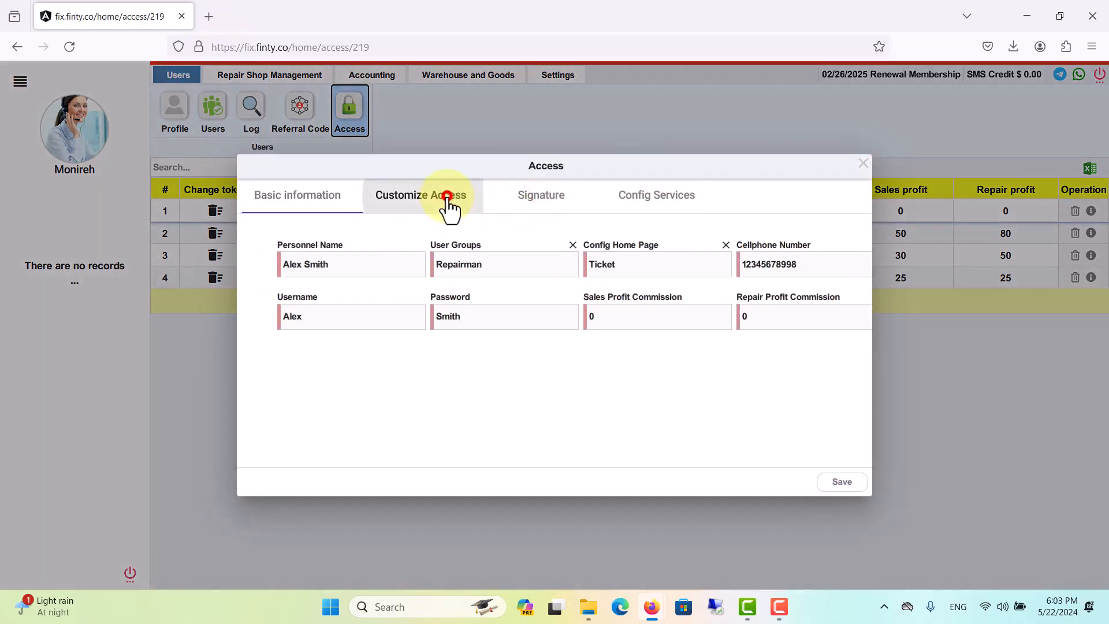
{"action": "left_click", "coordinate": [448, 199]}
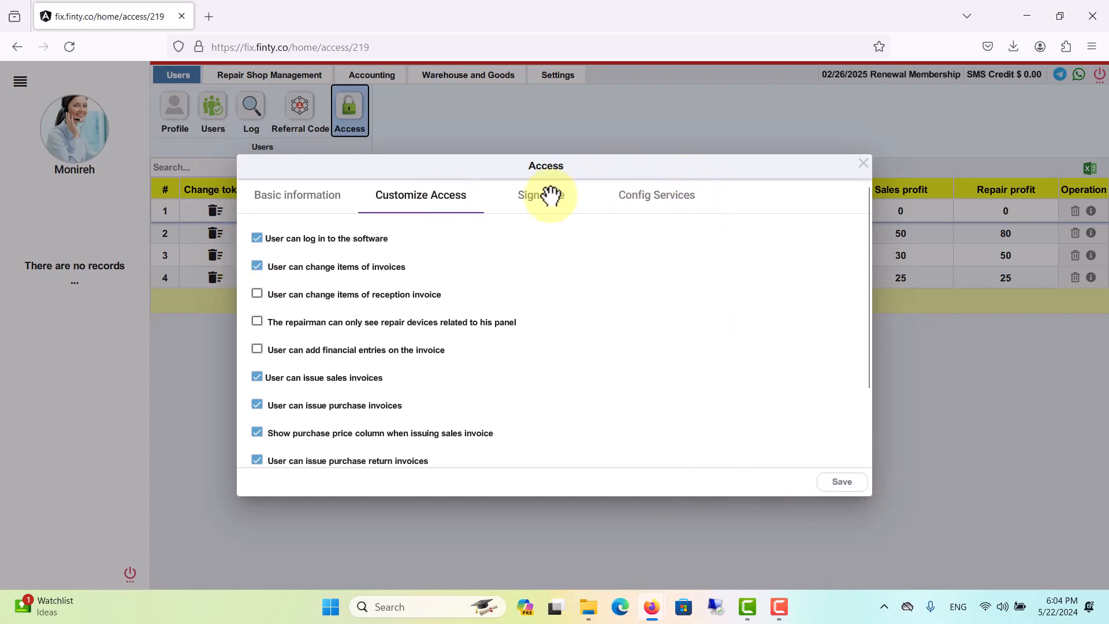
{"action": "left_click_drag", "start_coordinate": [537, 167], "coordinate": [558, 262]}
{"action": "left_click", "coordinate": [493, 211]}
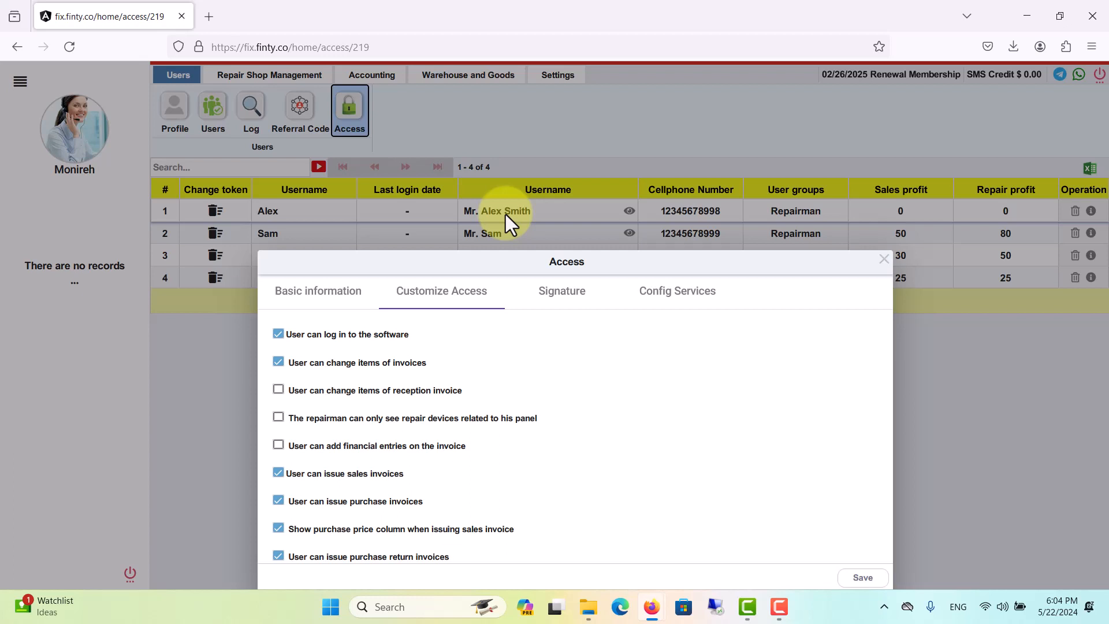
{"action": "left_click_drag", "start_coordinate": [660, 270], "coordinate": [646, 181]}
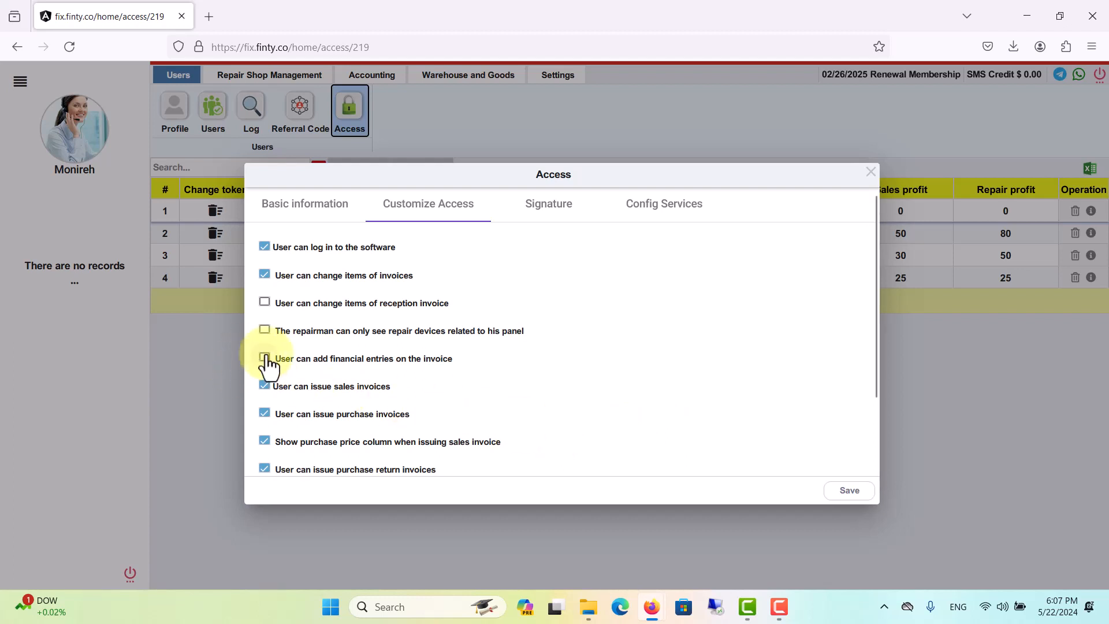
{"action": "scroll", "coordinate": [584, 411], "scroll_direction": "down", "scroll_amount": 3}
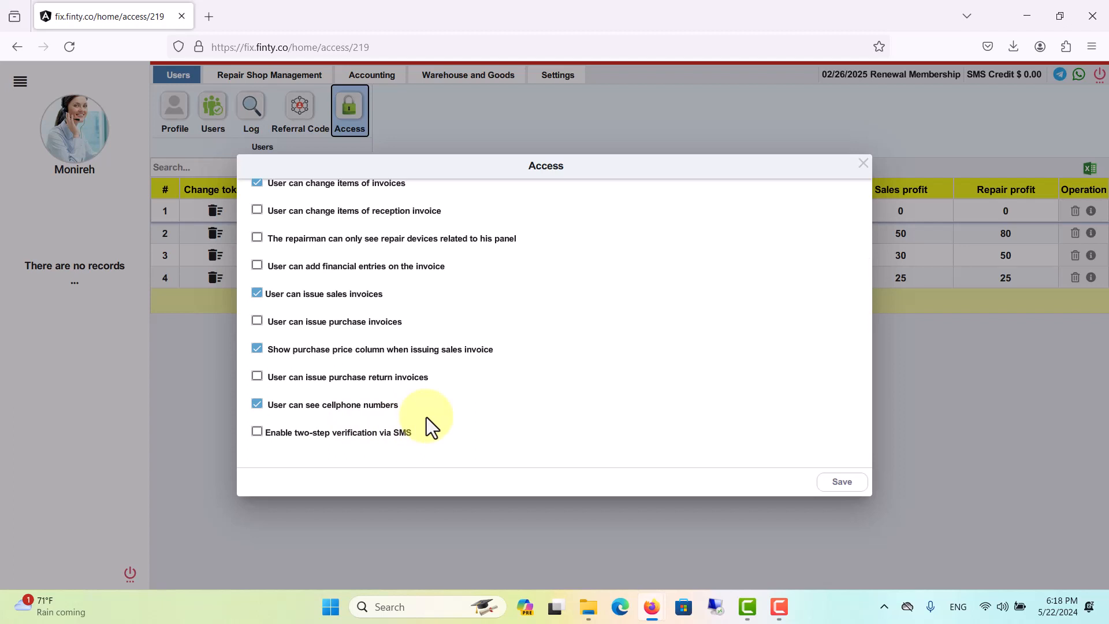
{"action": "left_click", "coordinate": [257, 405]}
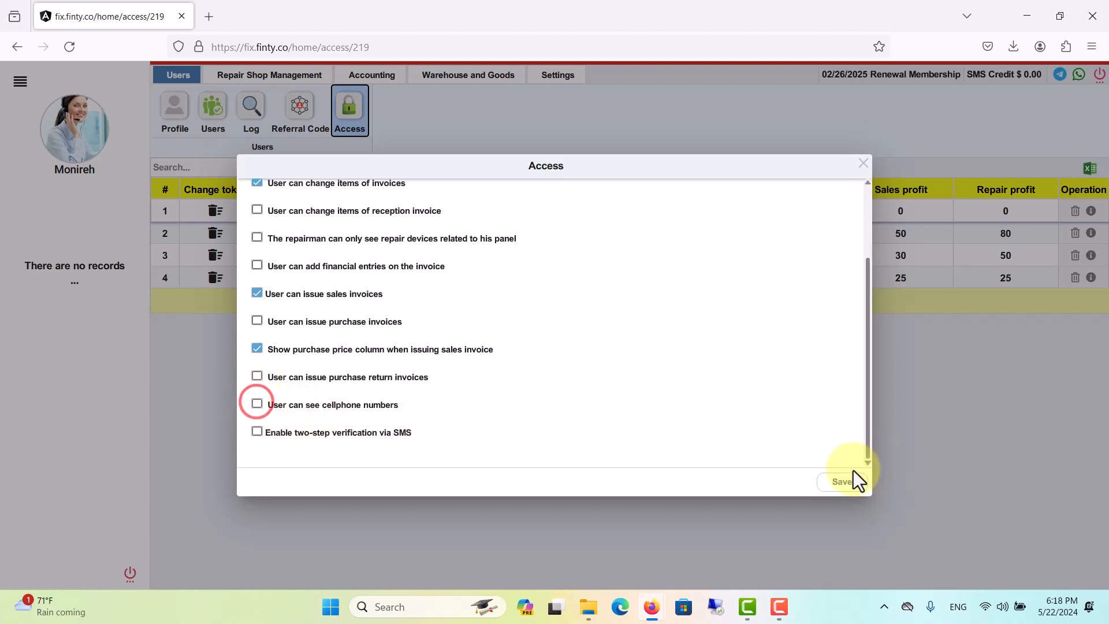
{"action": "left_click", "coordinate": [837, 483]}
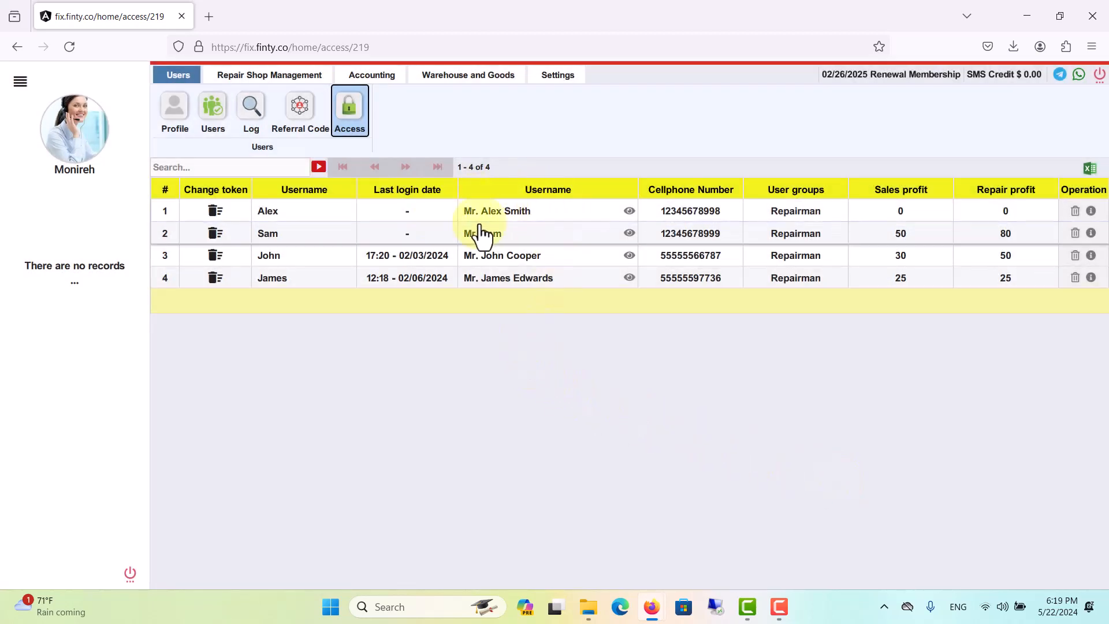
Check the repairman's masked Cellphone column, then reopen his Access window at the Signature section.
{"action": "left_click", "coordinate": [629, 212]}
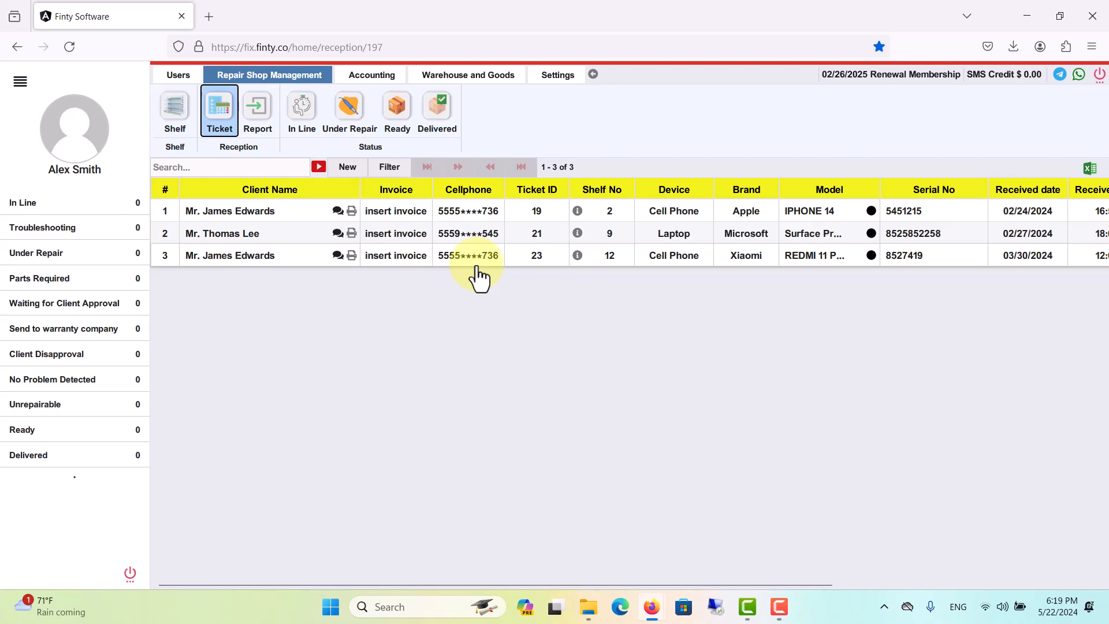
{"action": "left_click", "coordinate": [593, 73]}
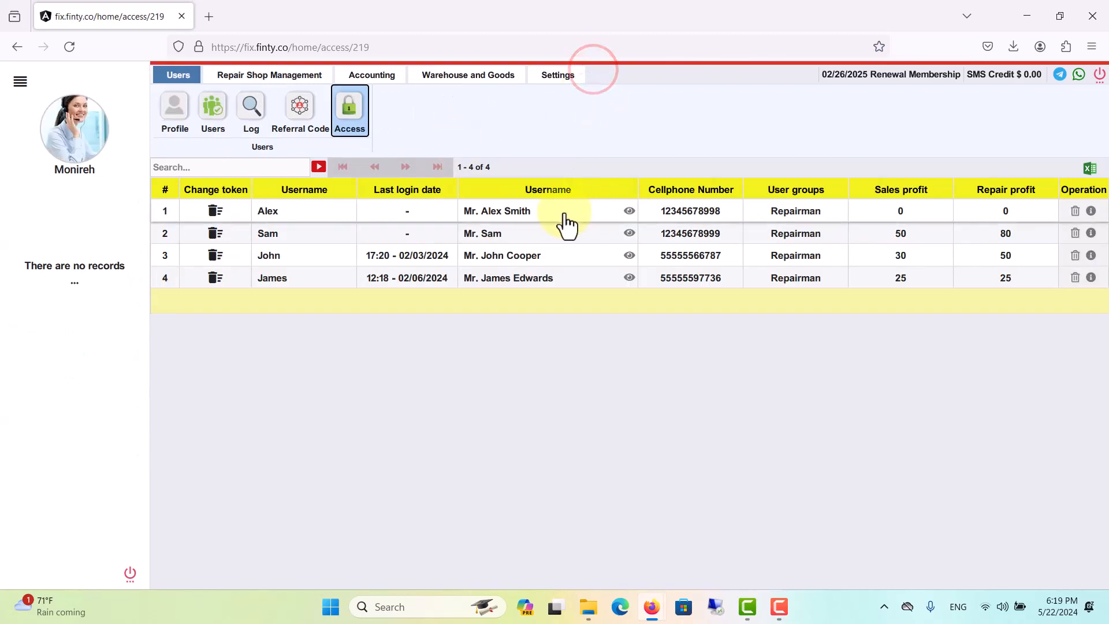
{"action": "left_click", "coordinate": [527, 209]}
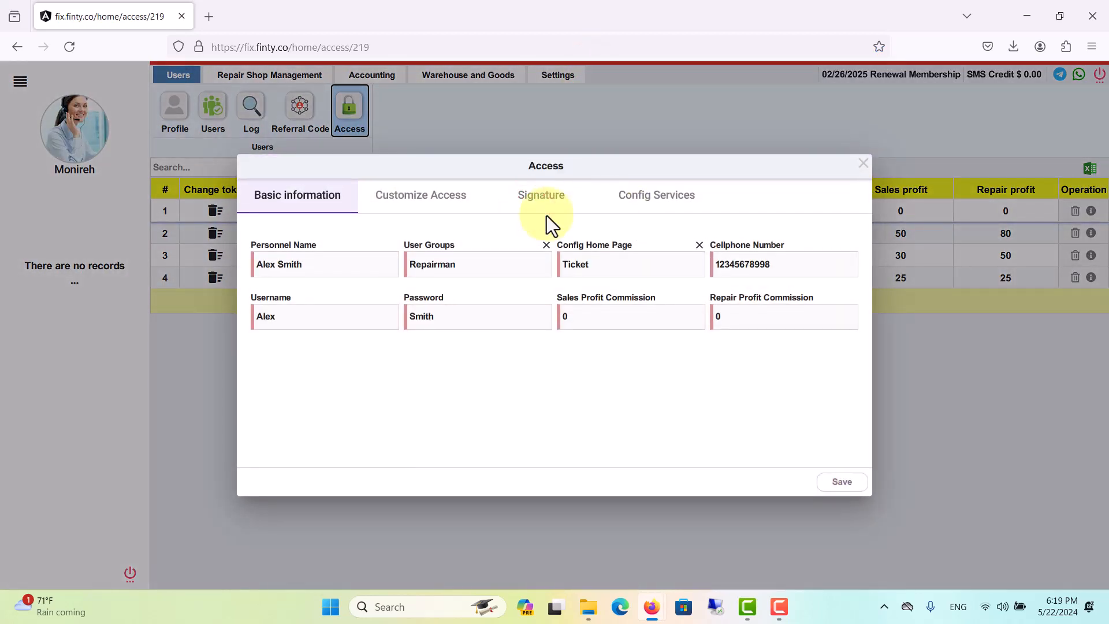
{"action": "left_click", "coordinate": [429, 196]}
{"action": "scroll", "coordinate": [720, 348], "scroll_direction": "down", "scroll_amount": 3}
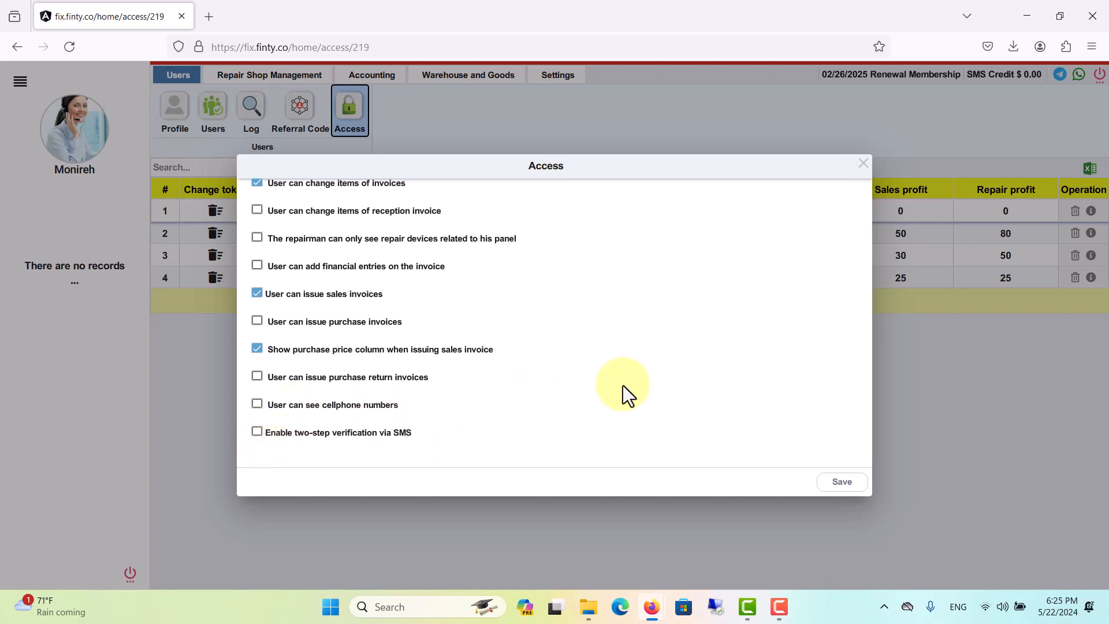
{"action": "scroll", "coordinate": [664, 384], "scroll_direction": "up", "scroll_amount": 2}
{"action": "left_click", "coordinate": [540, 203]}
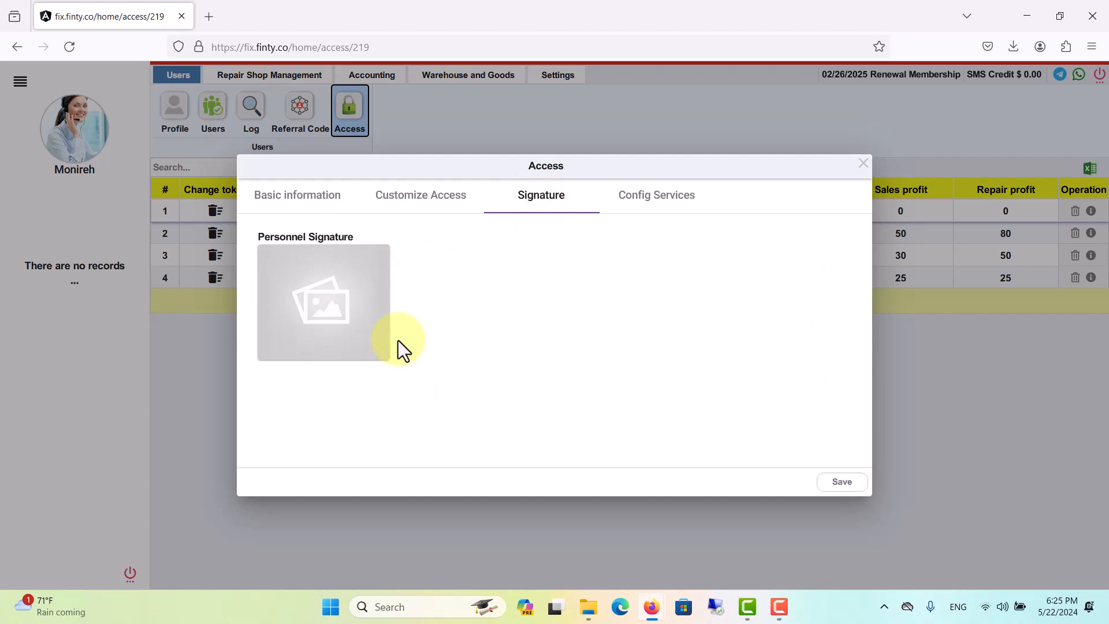
Uncheck Cash Register, Expense, Debtors, Creditors, Income and Service Profit, save, and log in as the repairman.
{"action": "left_click", "coordinate": [653, 213]}
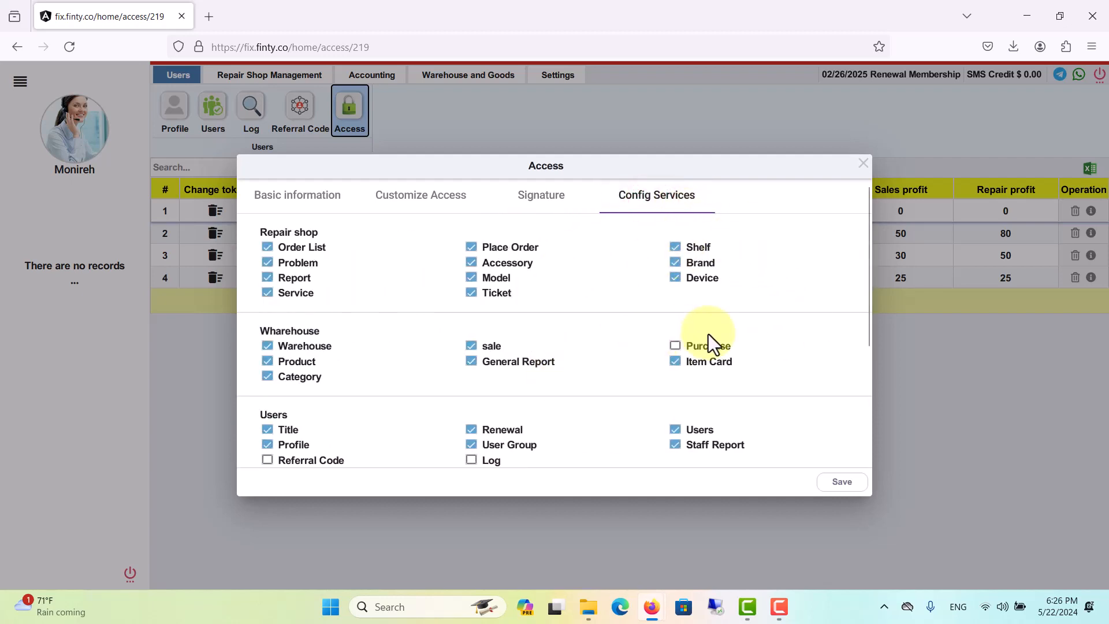
{"action": "scroll", "coordinate": [708, 341], "scroll_direction": "down", "scroll_amount": 3}
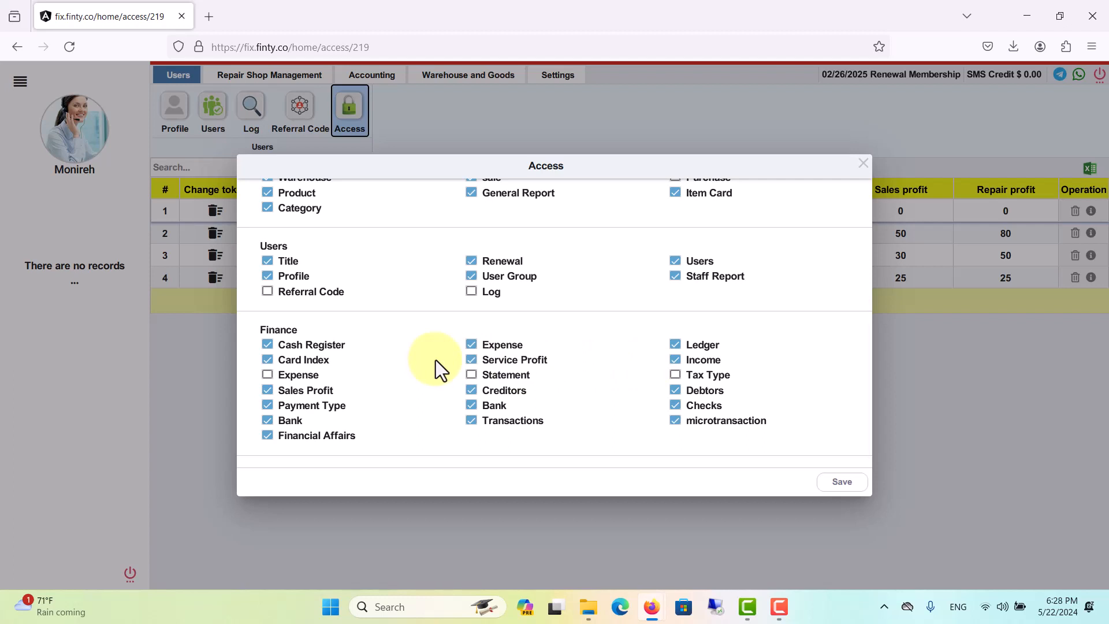
{"action": "left_click", "coordinate": [267, 345]}
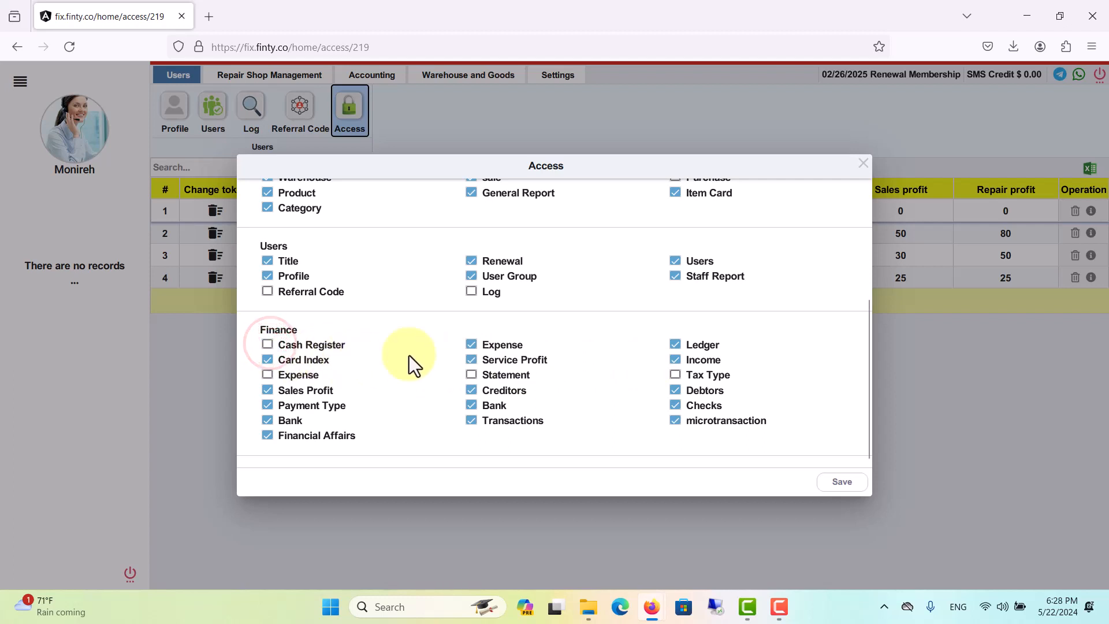
{"action": "left_click", "coordinate": [470, 345]}
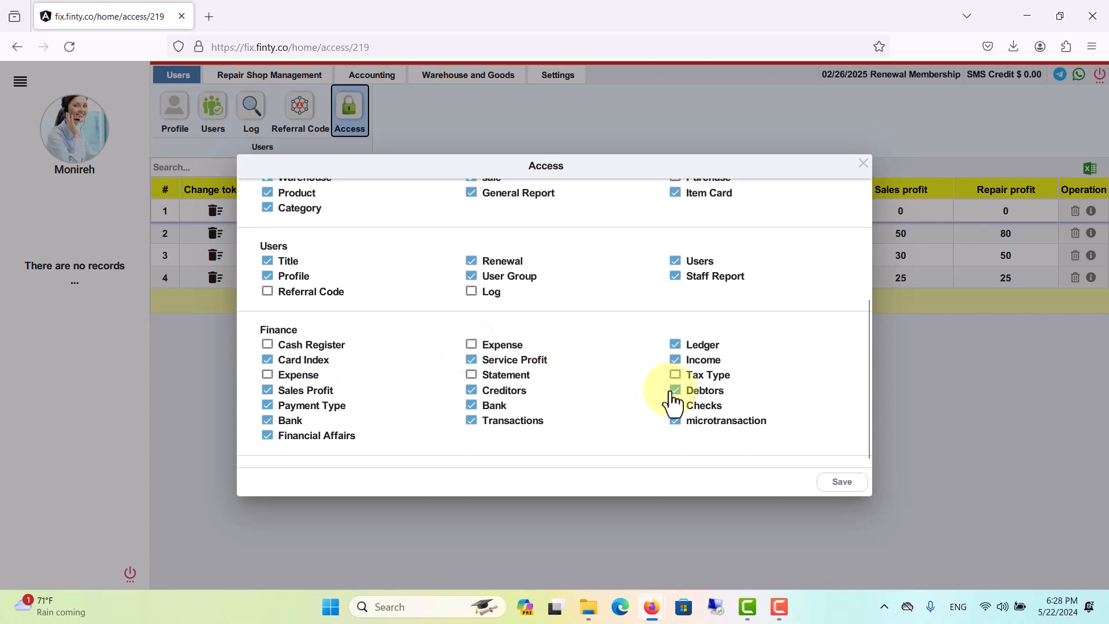
{"action": "left_click", "coordinate": [676, 389]}
{"action": "left_click", "coordinate": [471, 391]}
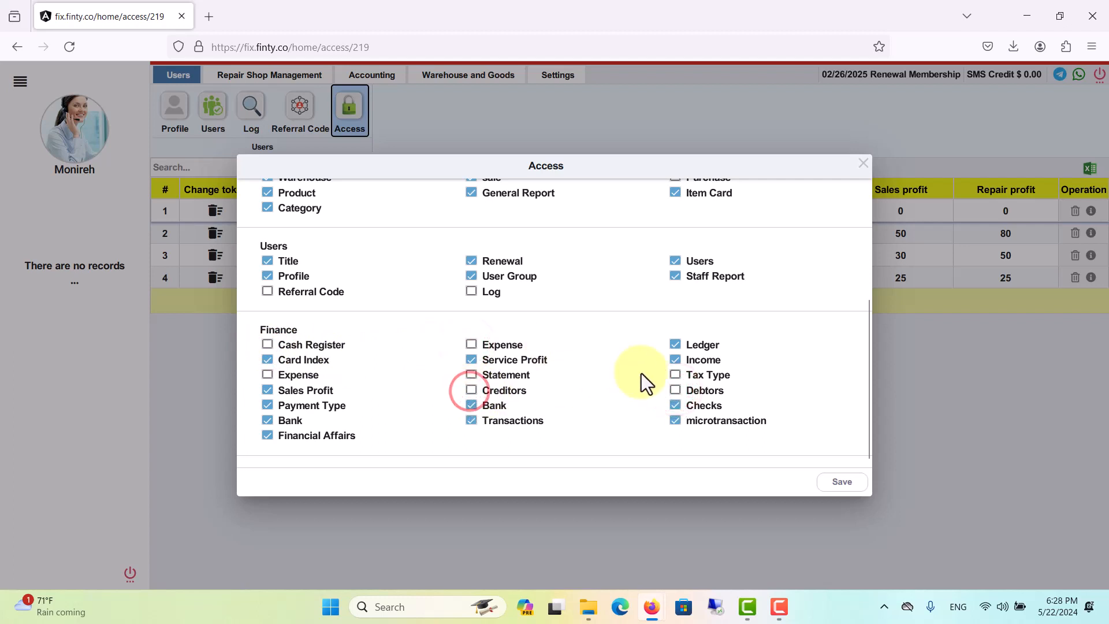
{"action": "left_click", "coordinate": [675, 359]}
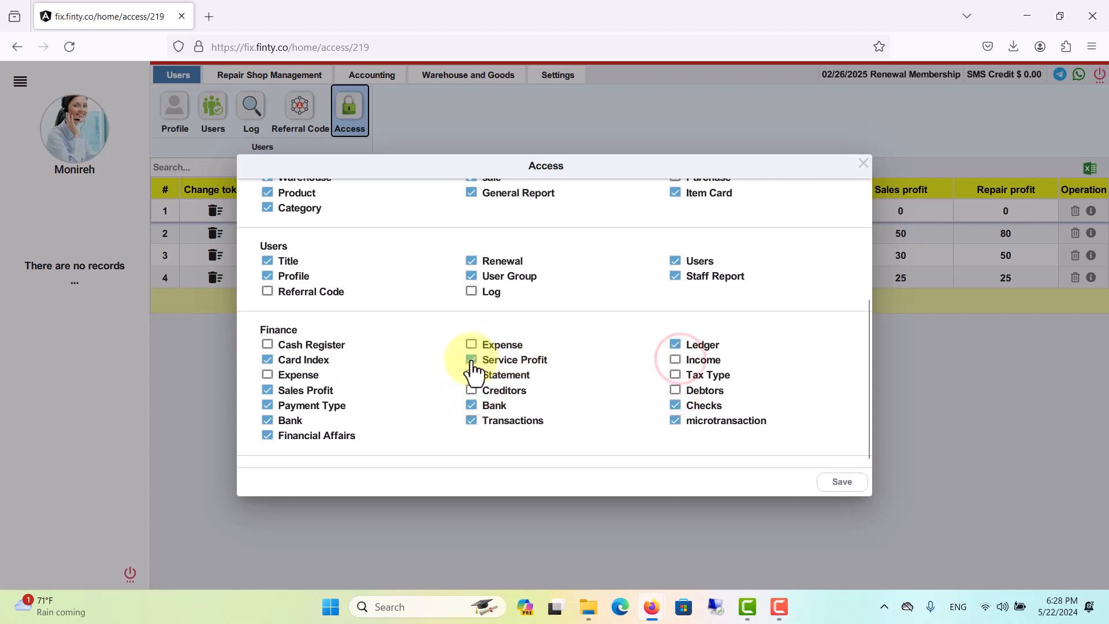
{"action": "left_click", "coordinate": [470, 359]}
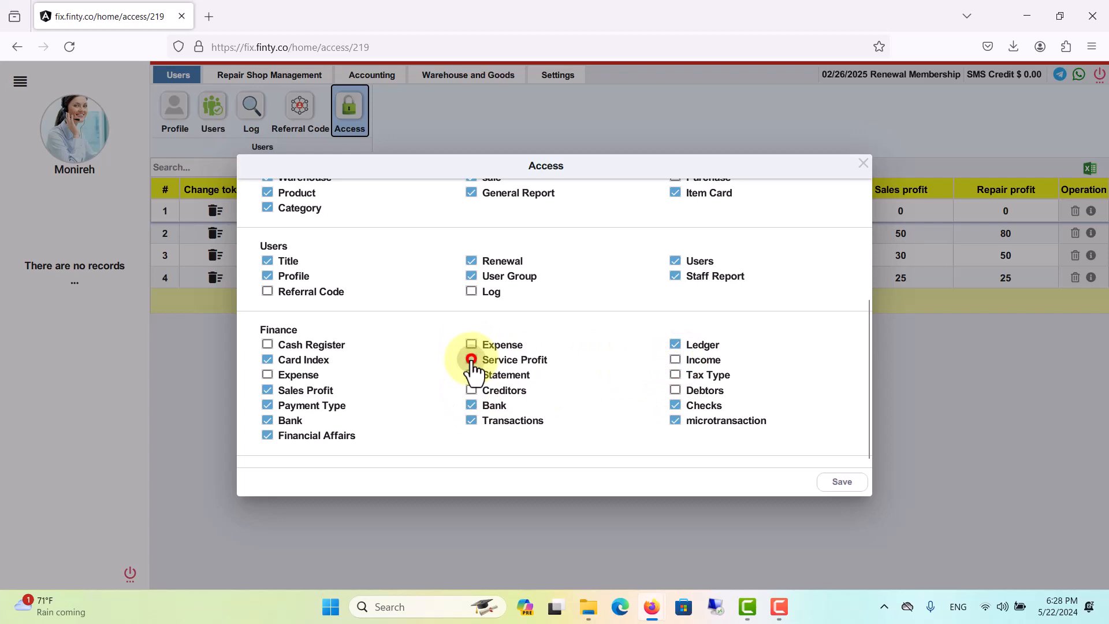
{"action": "left_click", "coordinate": [839, 484]}
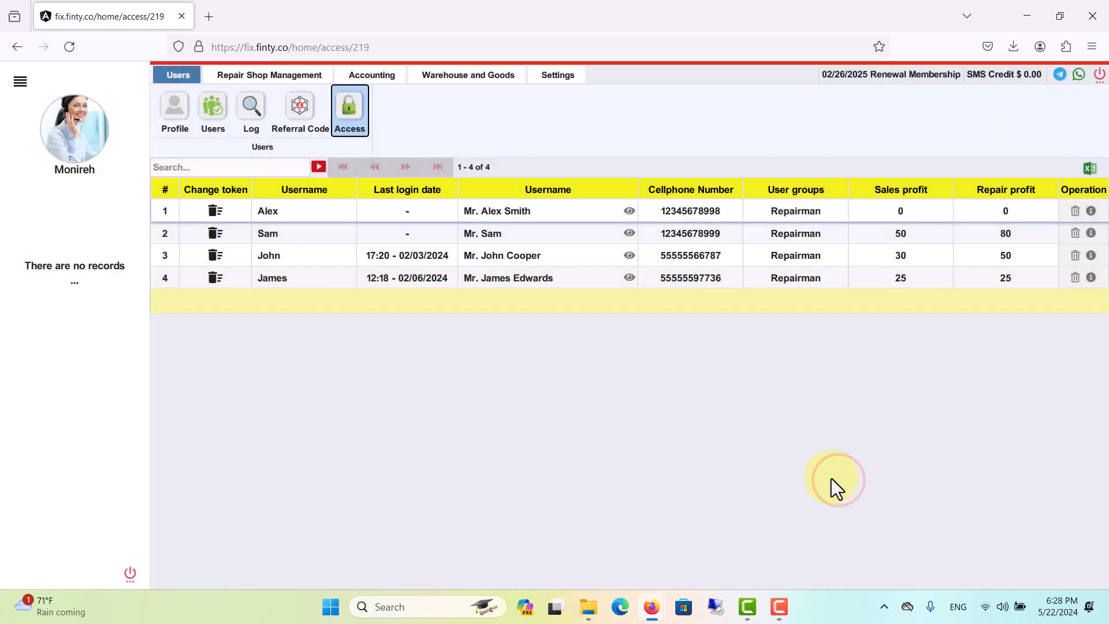
{"action": "left_click", "coordinate": [629, 211]}
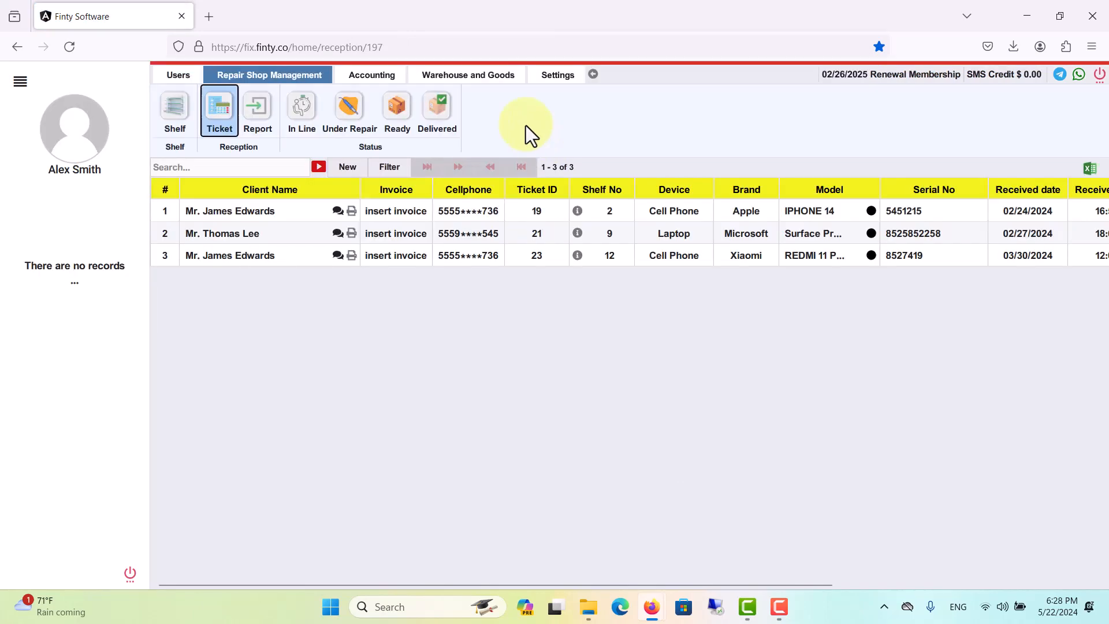
Compare the repairman's Accounting ribbon with the administrator's, then go back to the Users section.
{"action": "left_click", "coordinate": [379, 77]}
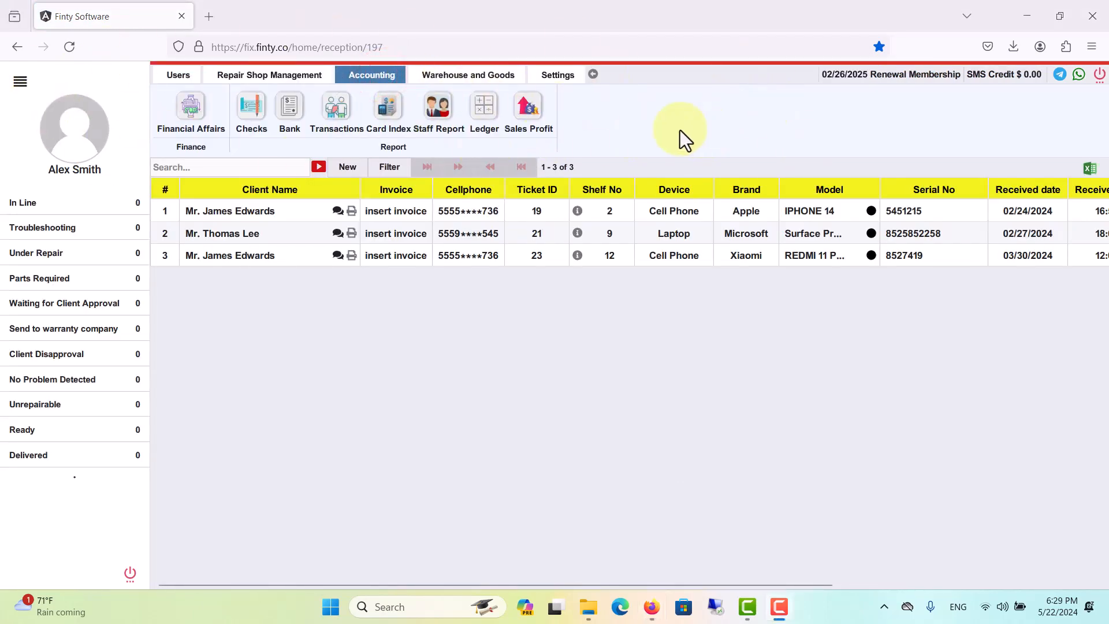
{"action": "left_click", "coordinate": [593, 74]}
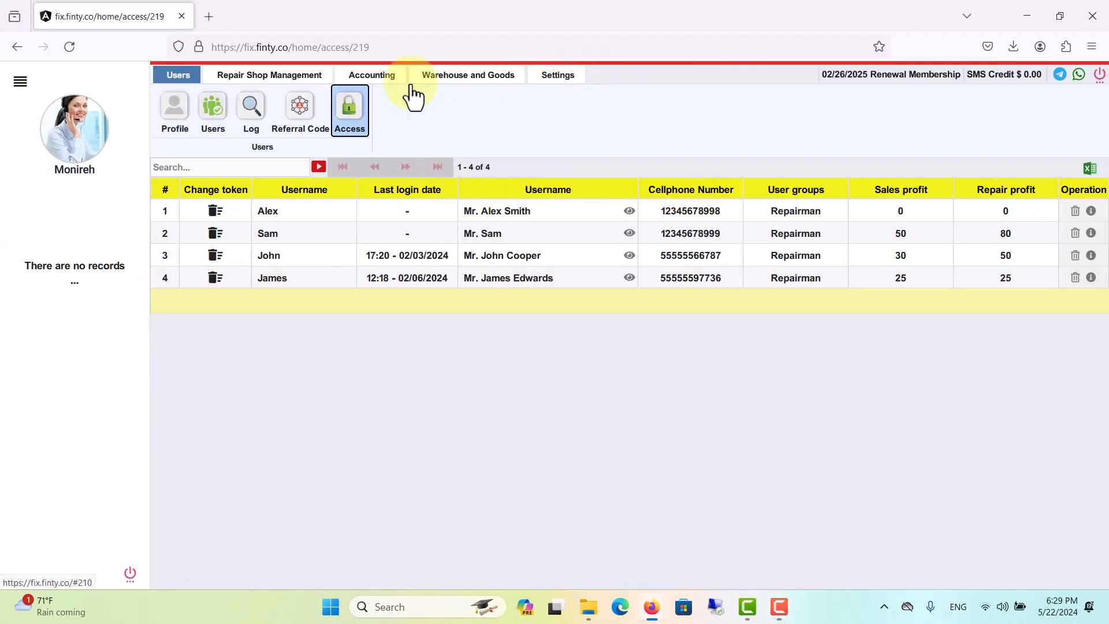
{"action": "left_click", "coordinate": [396, 77]}
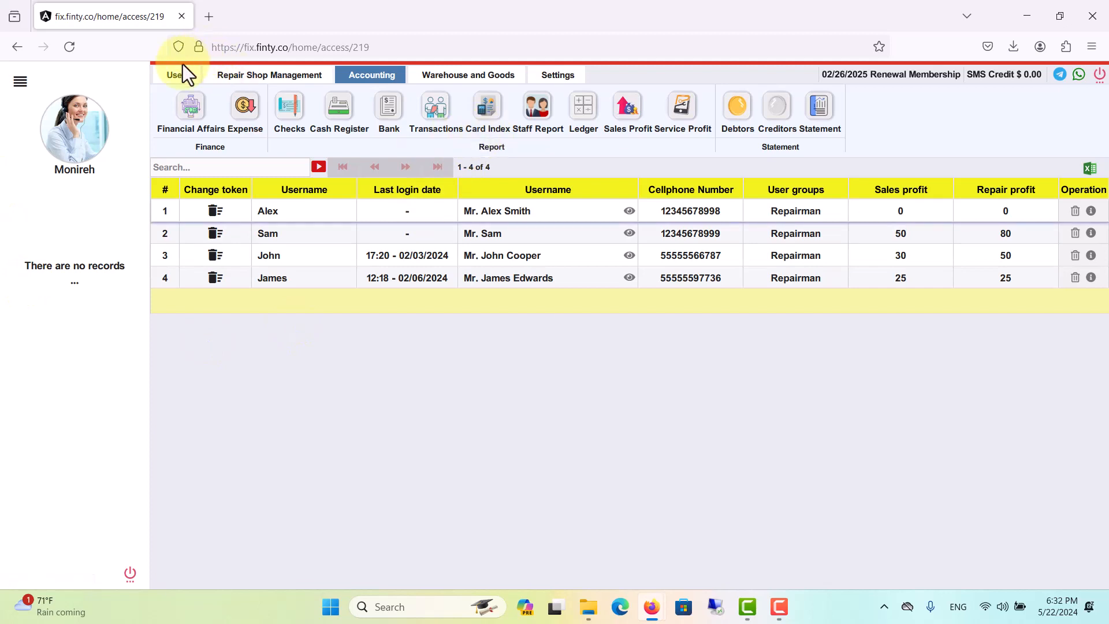
{"action": "left_click", "coordinate": [178, 74]}
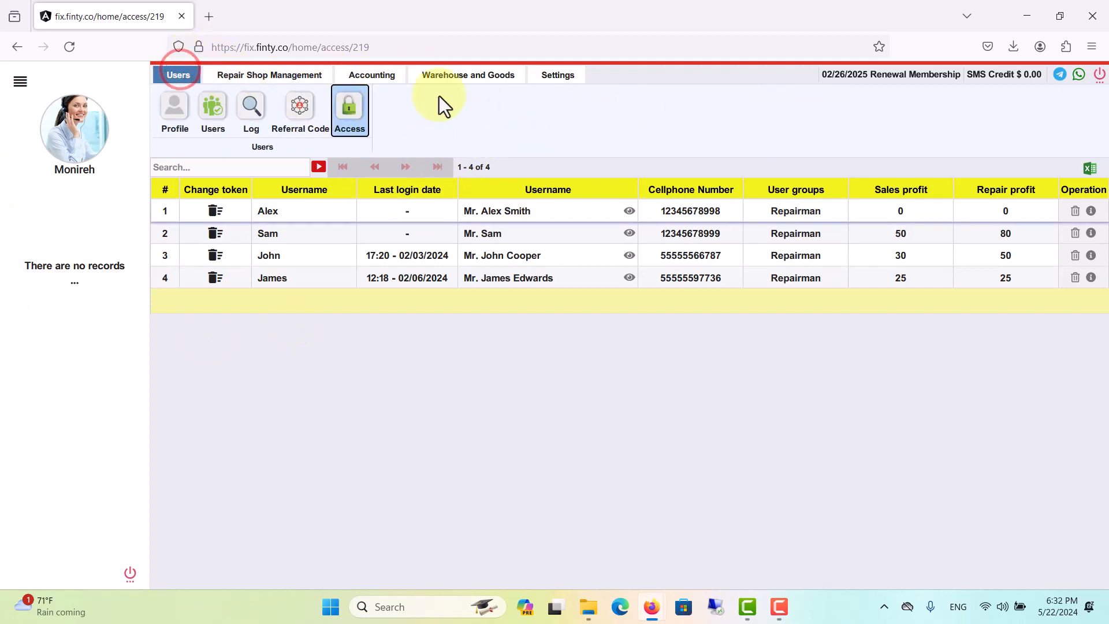